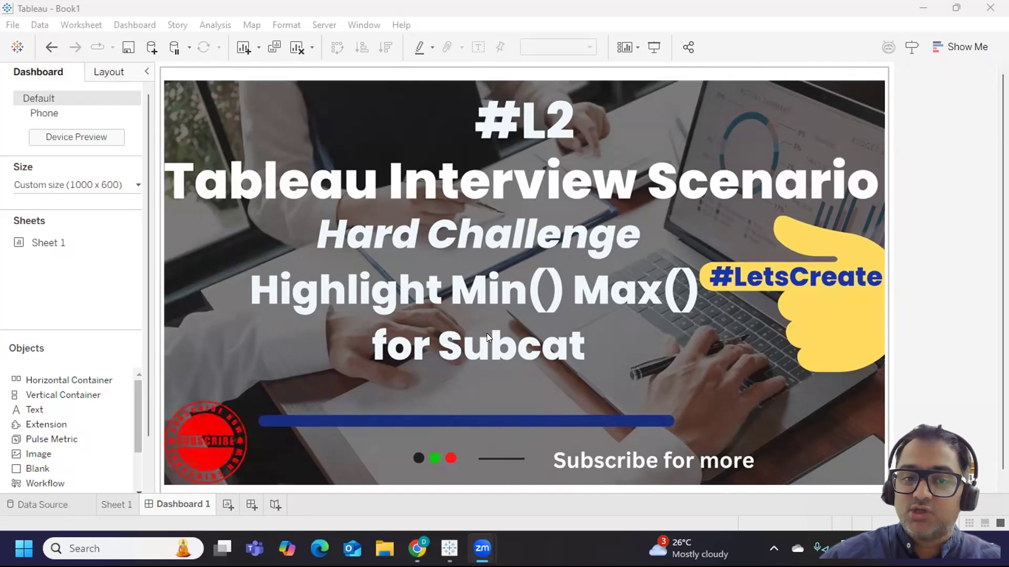
# Step: On Sheet 1, put Category on Rows and expand it to show Sub-Category rows
pyautogui.click(118, 504)
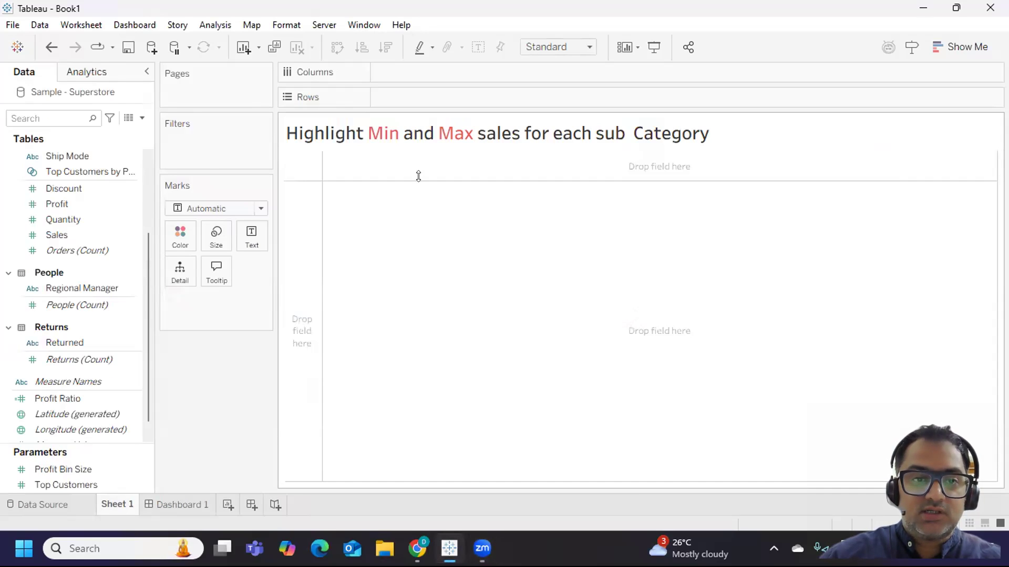
pyautogui.click(43, 117)
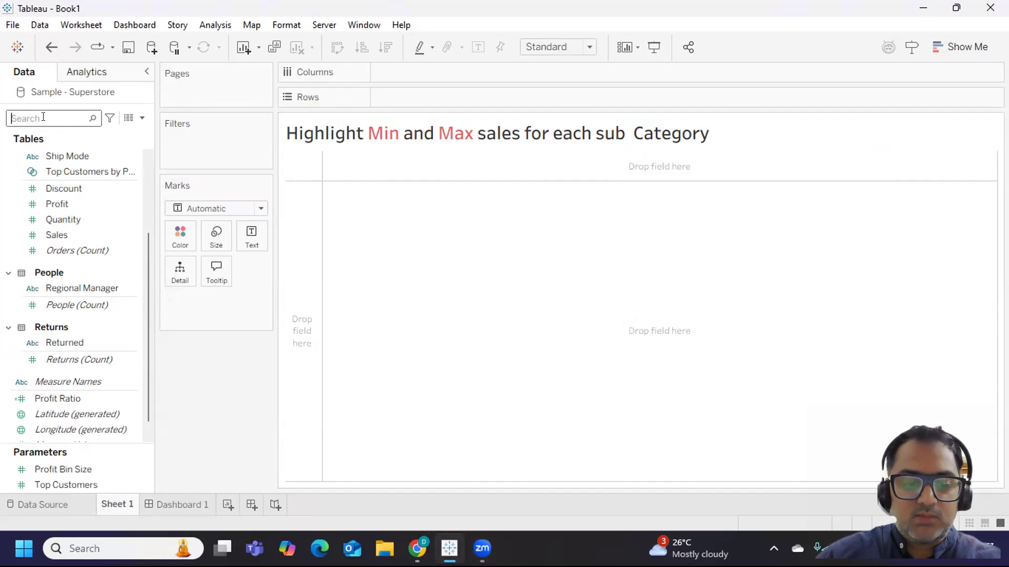
pyautogui.write('ca')
pyautogui.moveTo(77, 207); pyautogui.dragTo(462, 102)
pyautogui.click(382, 96)
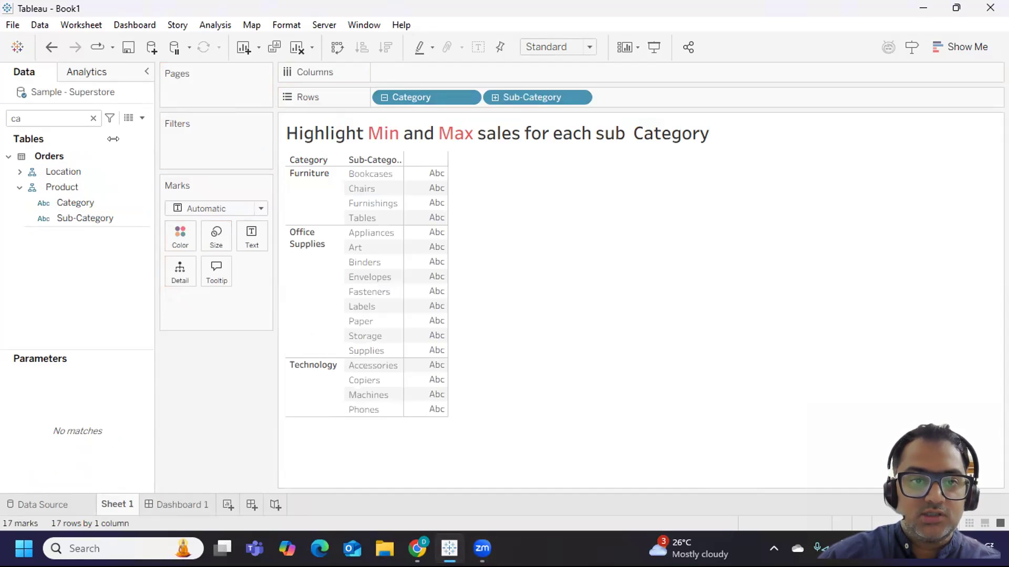
# Step: Show SUM(Sales) as the text value in each sub-category row
pyautogui.press('BackSpace')
pyautogui.press('BackSpace')
pyautogui.write('sa')
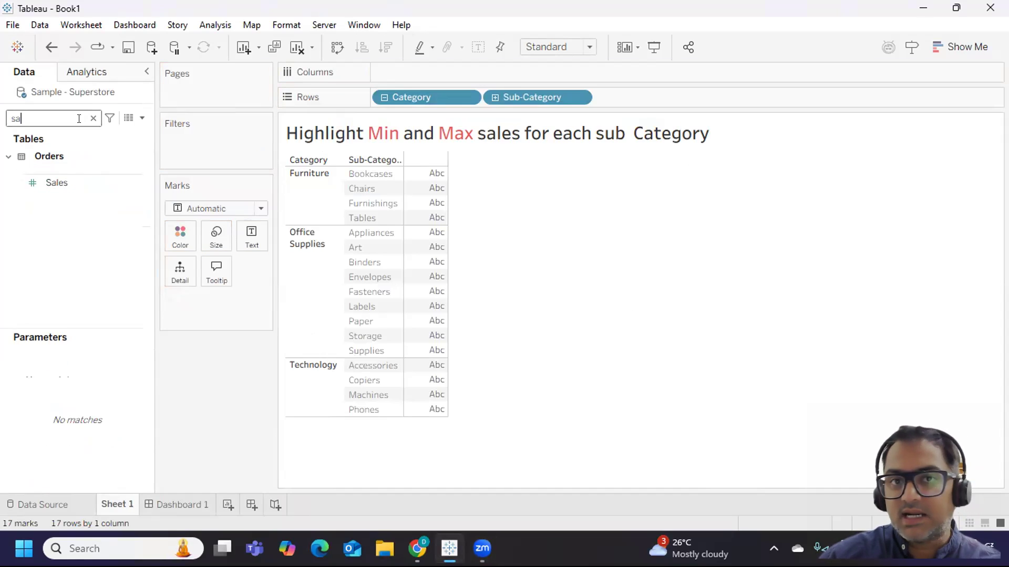
pyautogui.moveTo(54, 183); pyautogui.dragTo(252, 237)
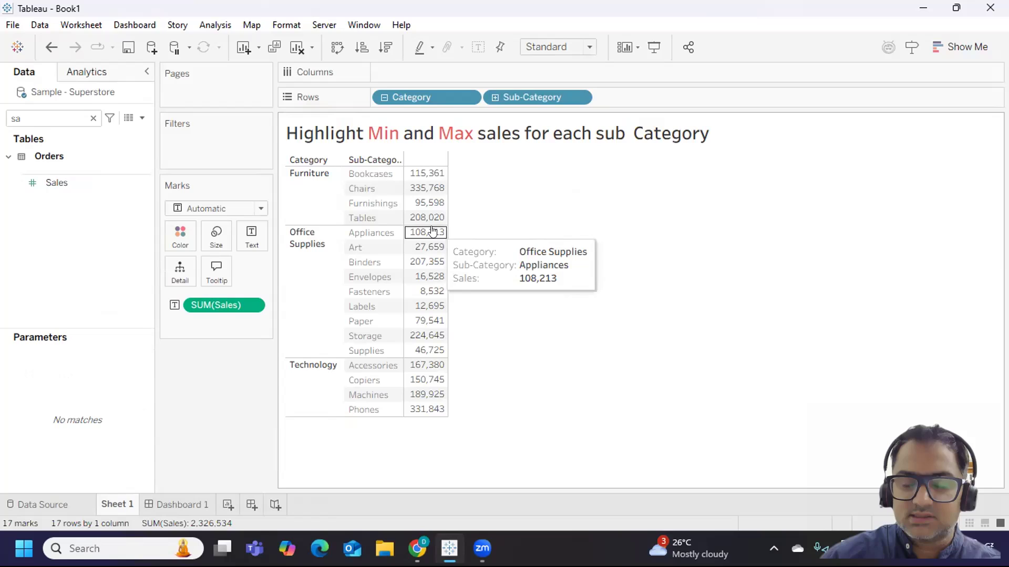
pyautogui.moveTo(420, 205)
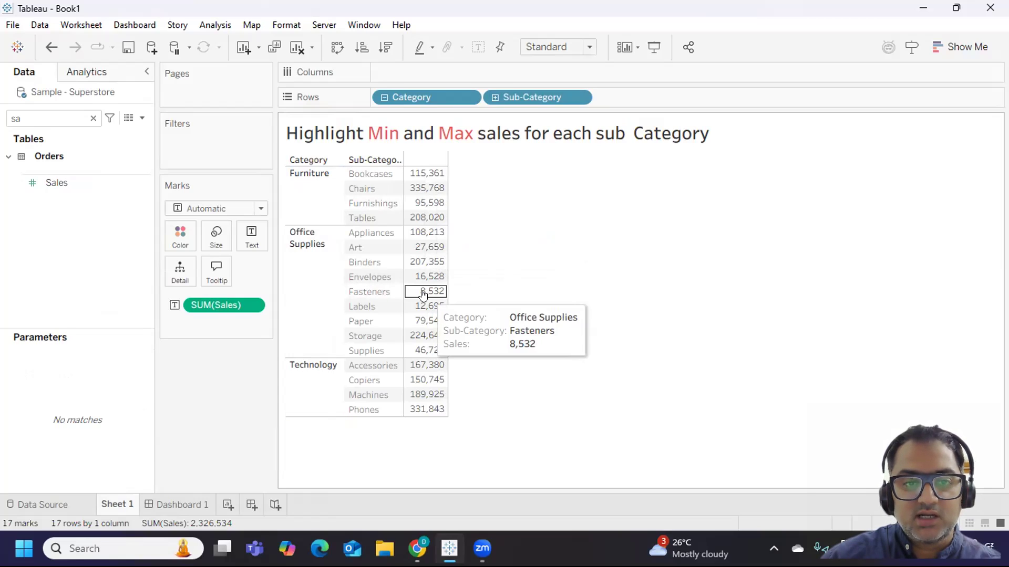
pyautogui.moveTo(410, 335)
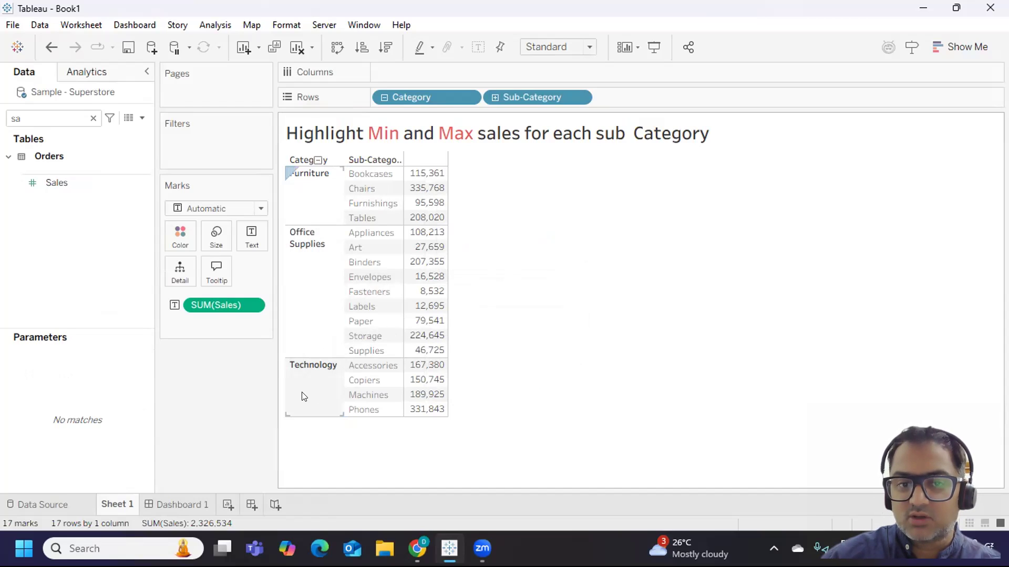
pyautogui.moveTo(423, 364)
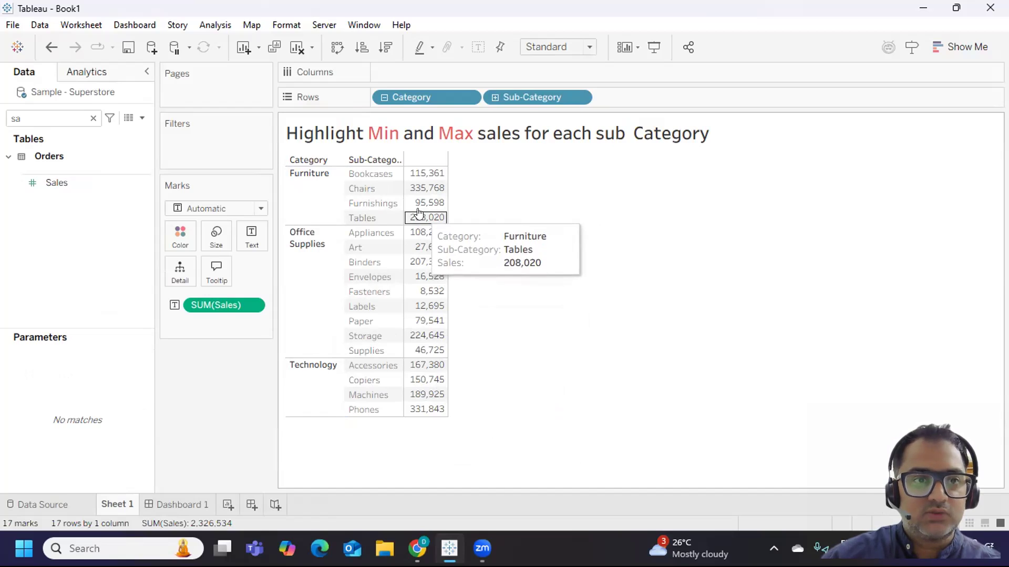
# Step: Create a new calculated field named 'Min or Max'
pyautogui.click(142, 119)
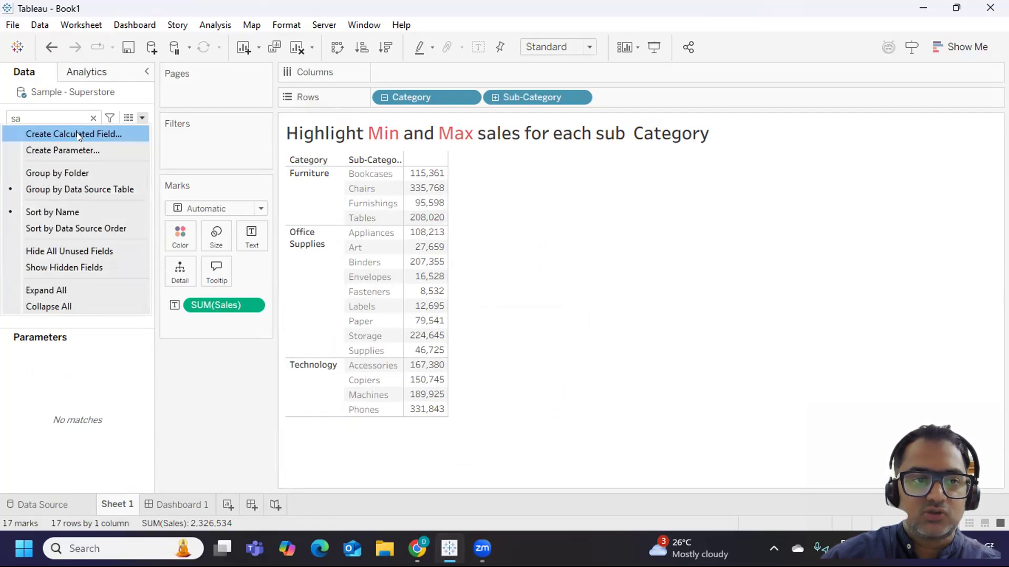
pyautogui.click(77, 133)
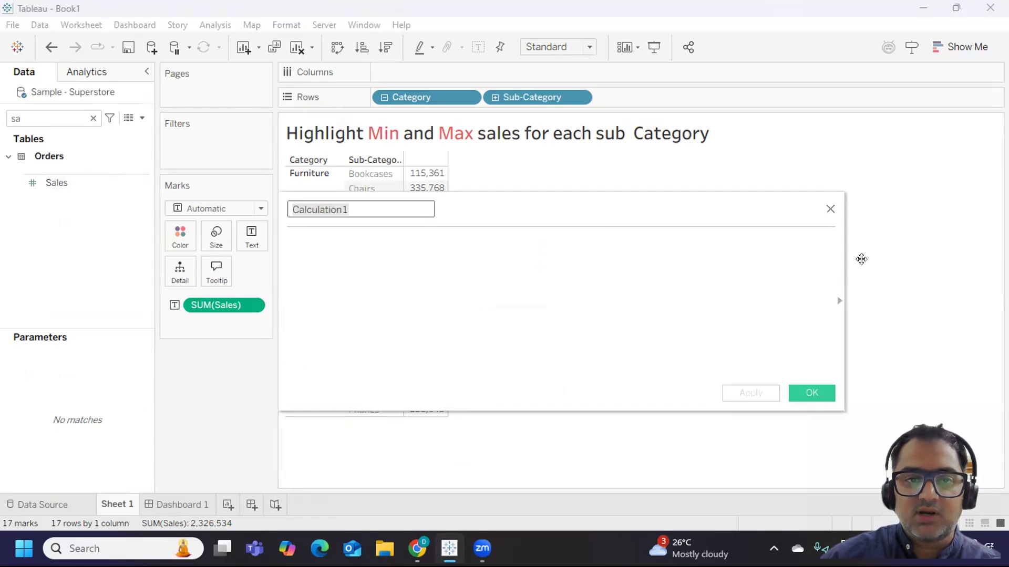
pyautogui.moveTo(436, 213)
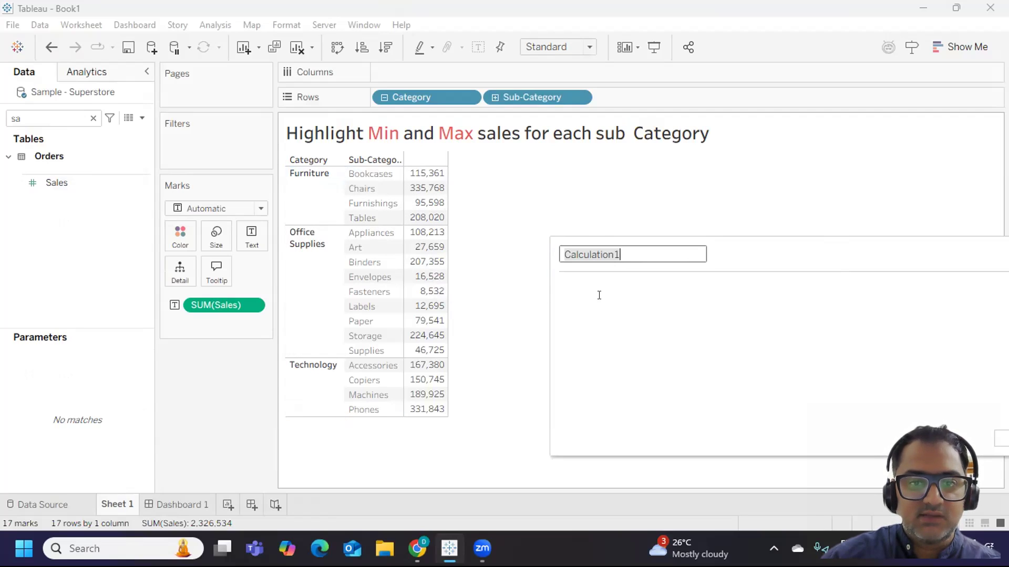
pyautogui.write('Min or Ma')
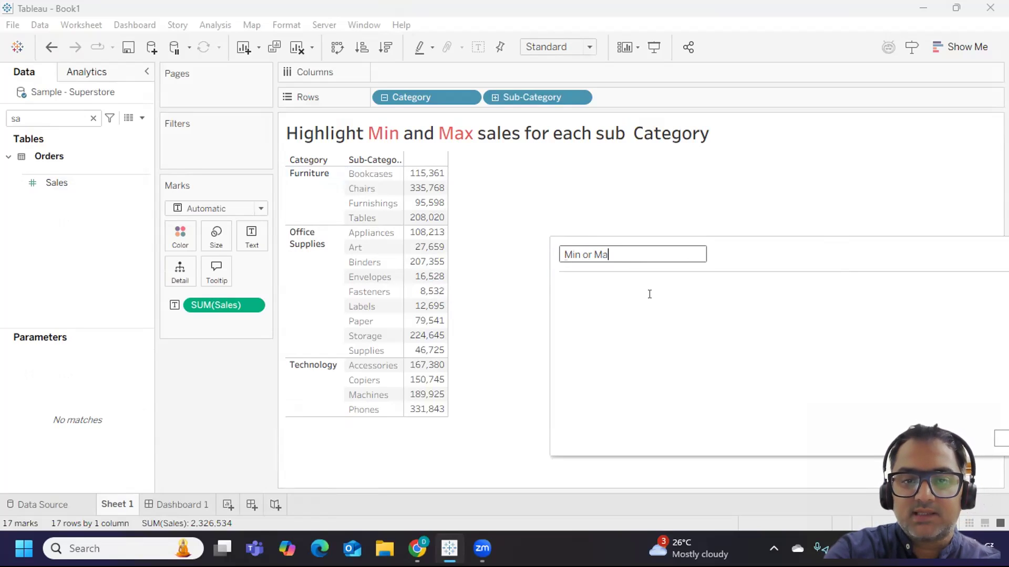
pyautogui.write('x')
# Step: Enter the formula { FIXED [Category],[Sub-Category]:SUM([Sales])}
pyautogui.click(648, 294)
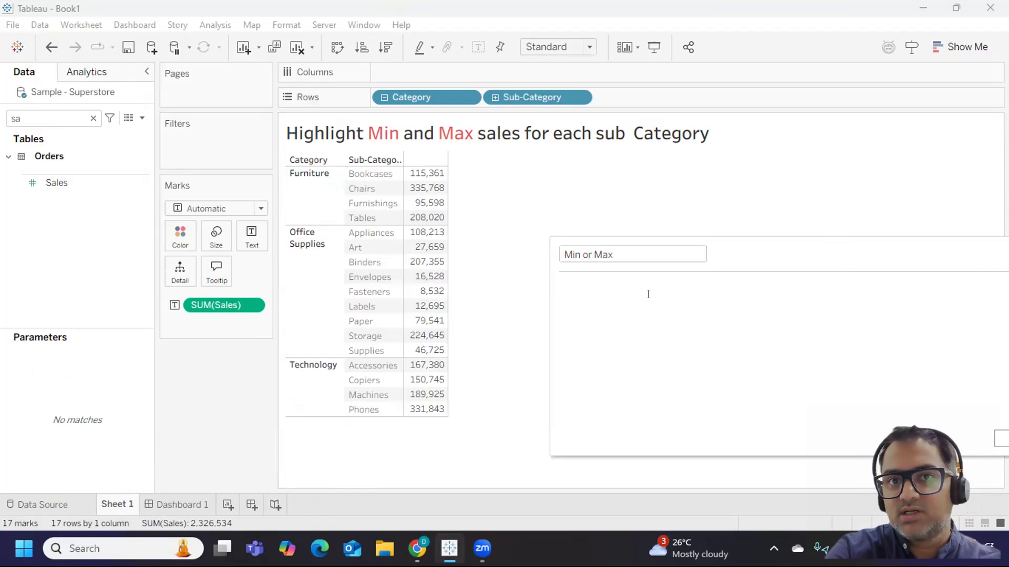
pyautogui.write('{ FIXED')
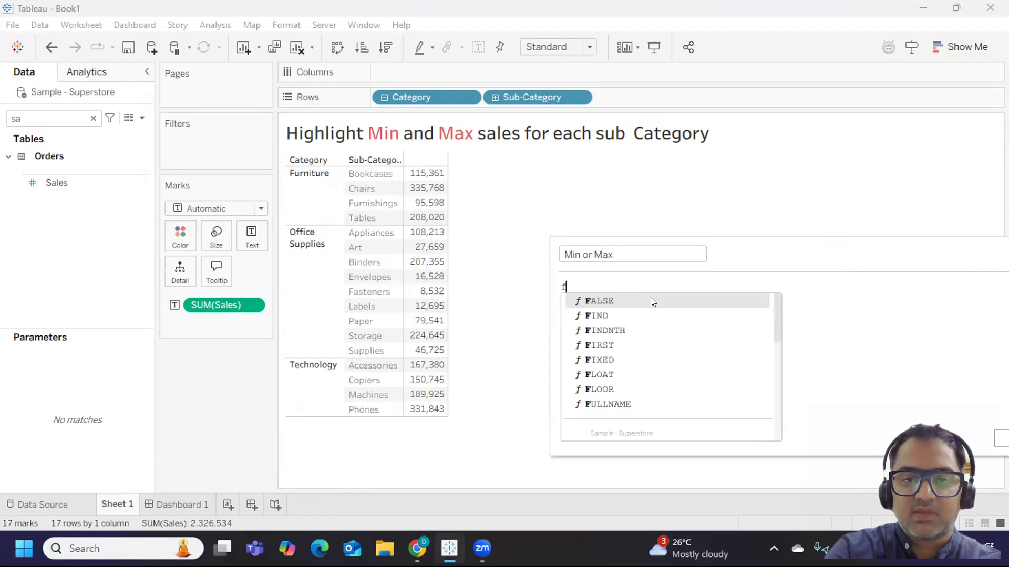
pyautogui.write(' [Cat')
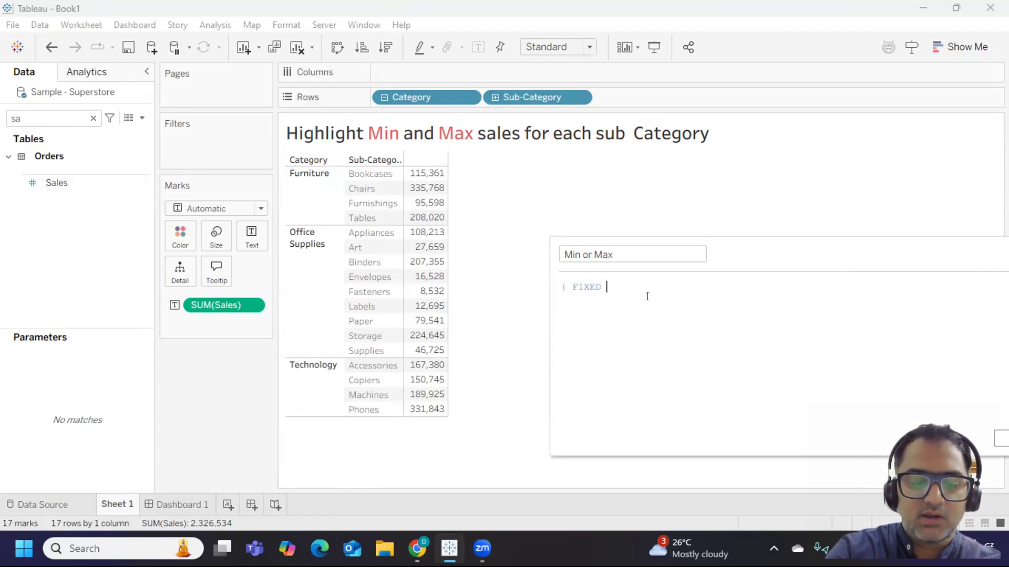
pyautogui.press('Return')
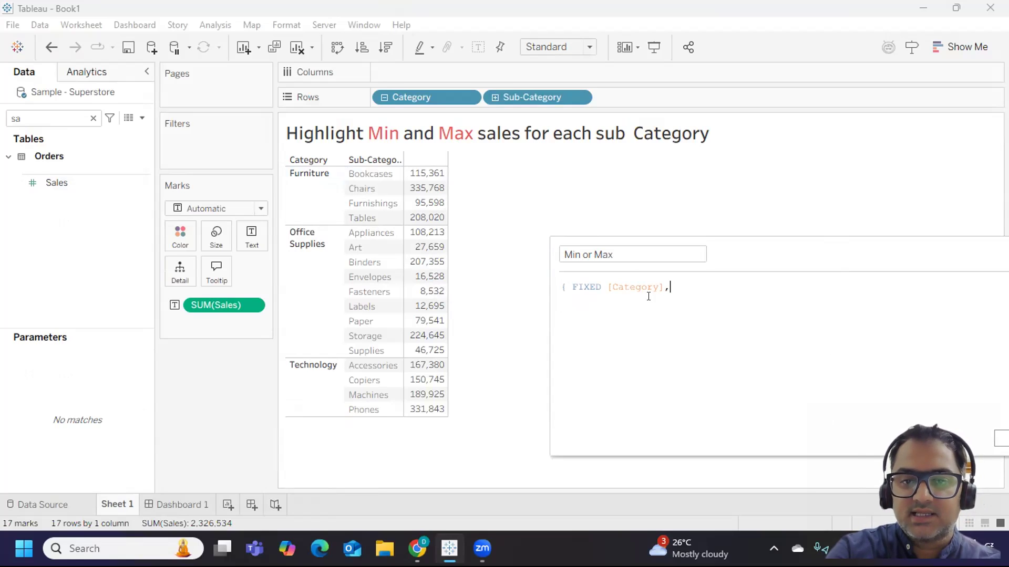
pyautogui.write(',[Sub')
pyautogui.press('Return')
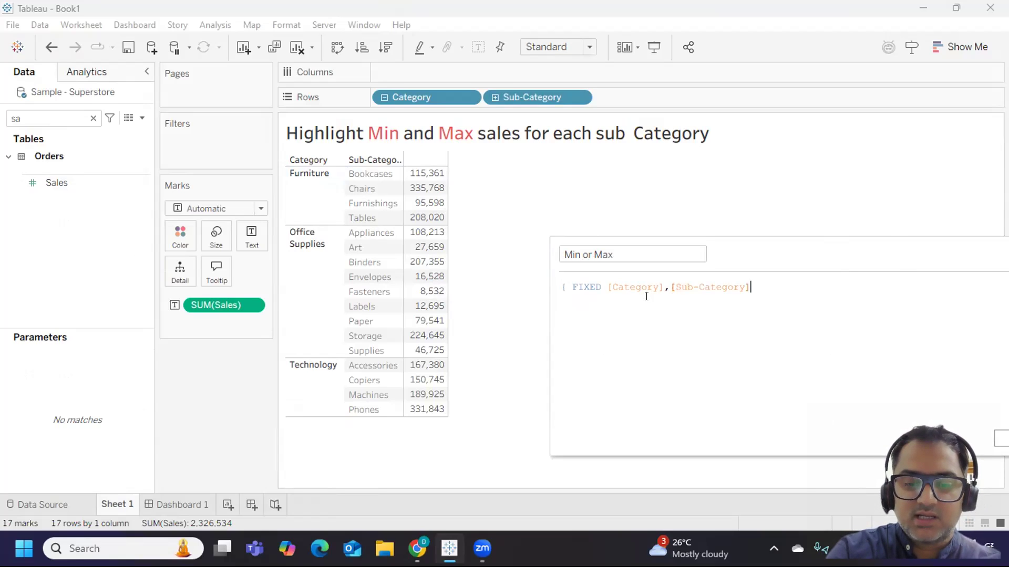
pyautogui.write(':sum')
pyautogui.press('Return')
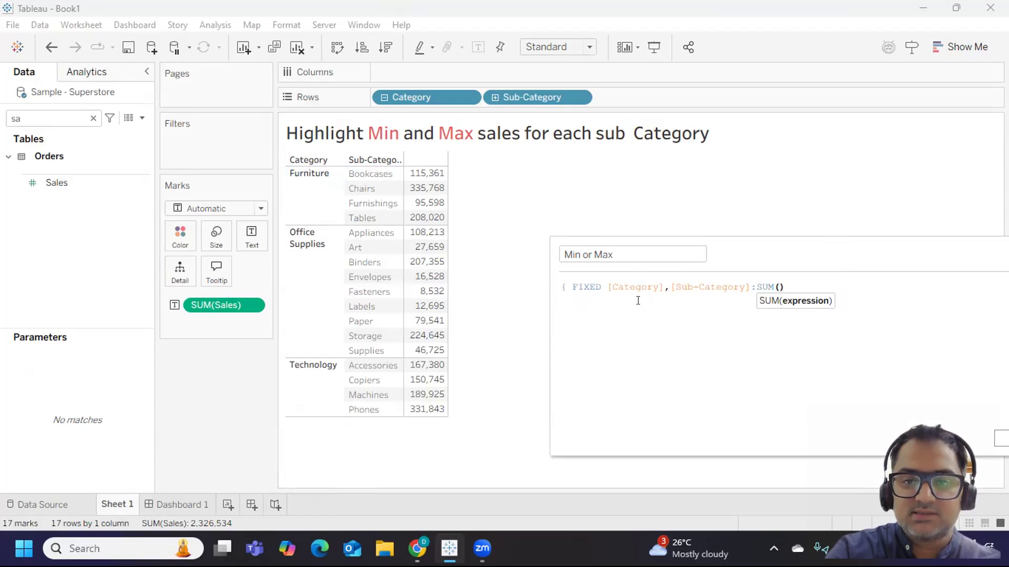
pyautogui.write('sa')
pyautogui.press('Return')
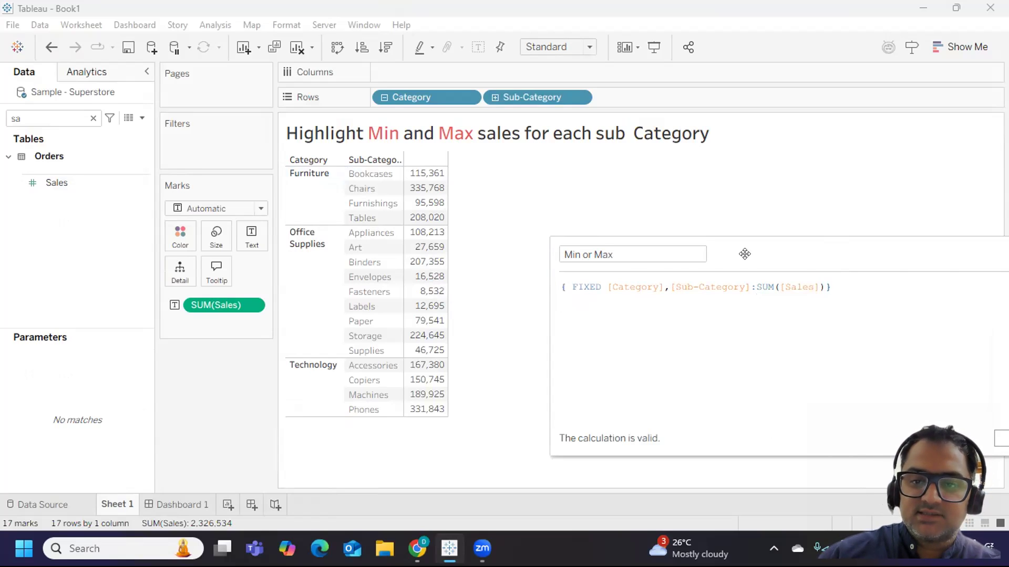
pyautogui.moveTo(745, 254); pyautogui.dragTo(666, 271)
# Step: Add the Min or Max field to the table beside Sales
pyautogui.click(54, 114)
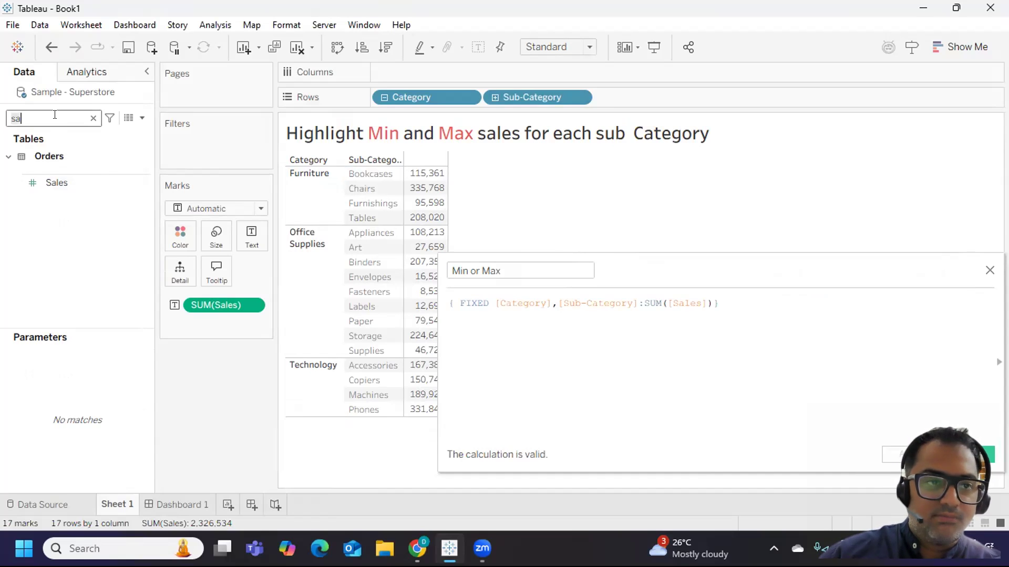
pyautogui.write('Min')
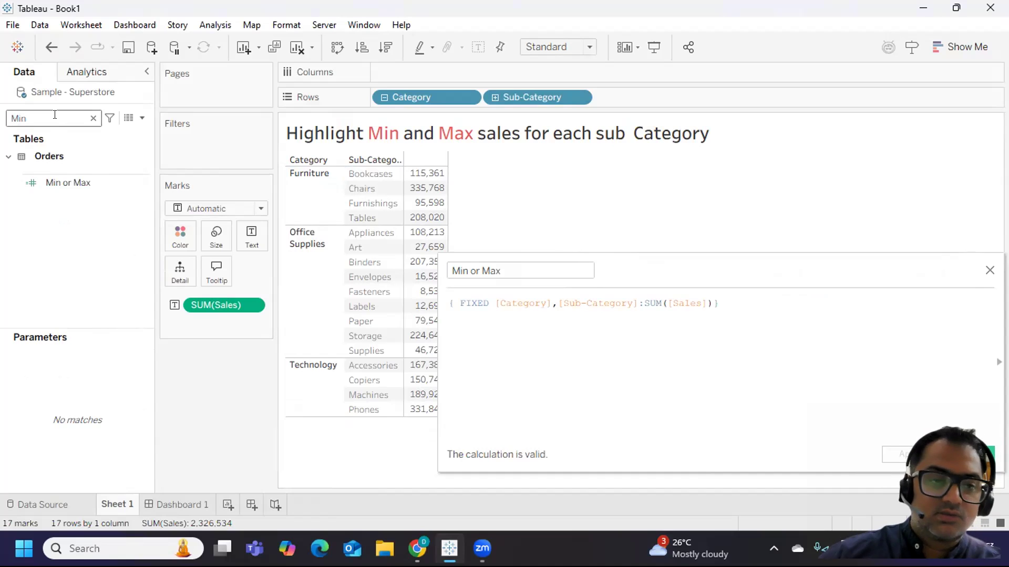
pyautogui.click(43, 181)
pyautogui.moveTo(46, 182); pyautogui.dragTo(421, 202)
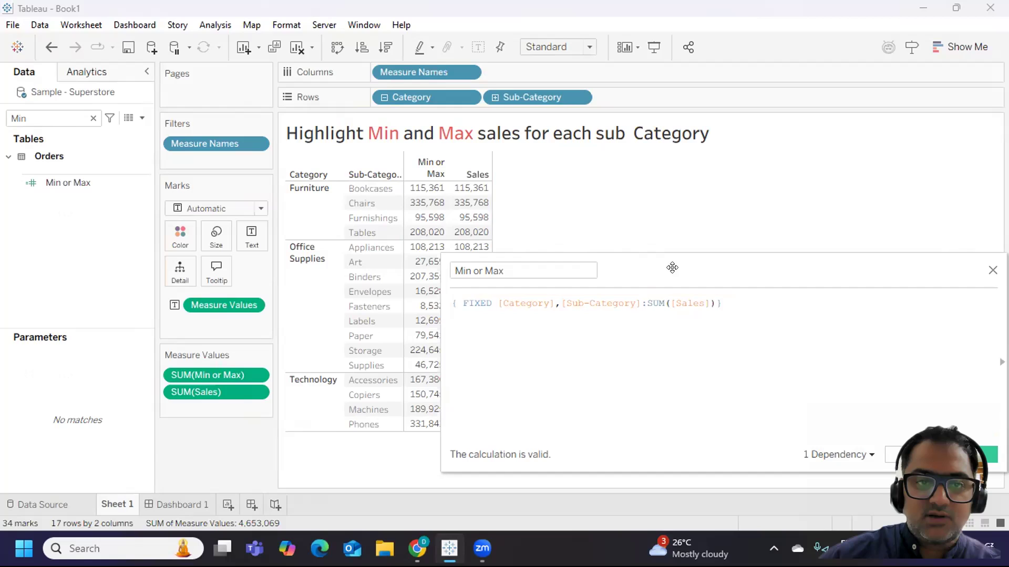
# Step: Wrap the sub-category sum inside { FIXED [Category]:MIN( … )}
pyautogui.moveTo(672, 268); pyautogui.dragTo(792, 200)
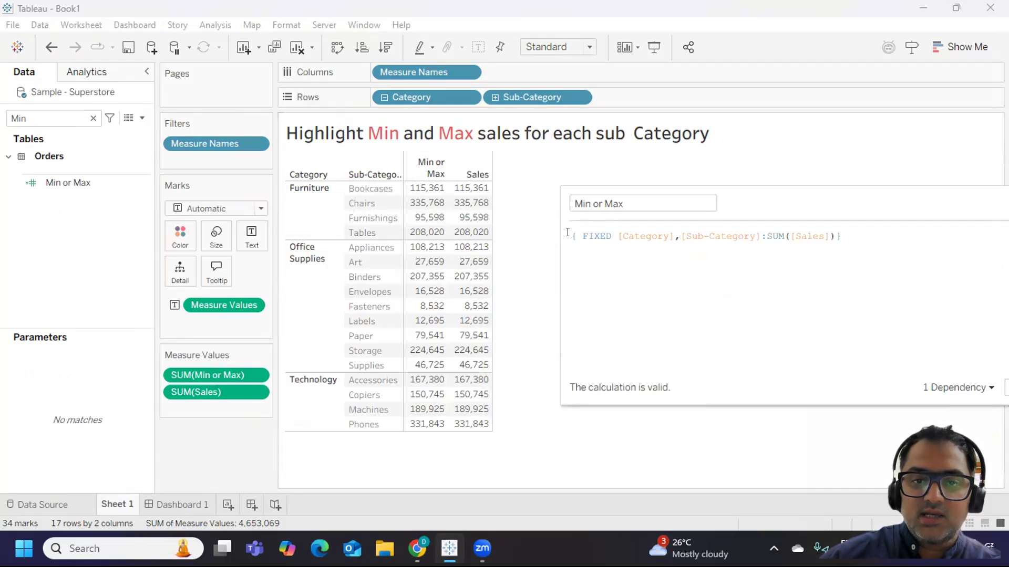
pyautogui.press('Return')
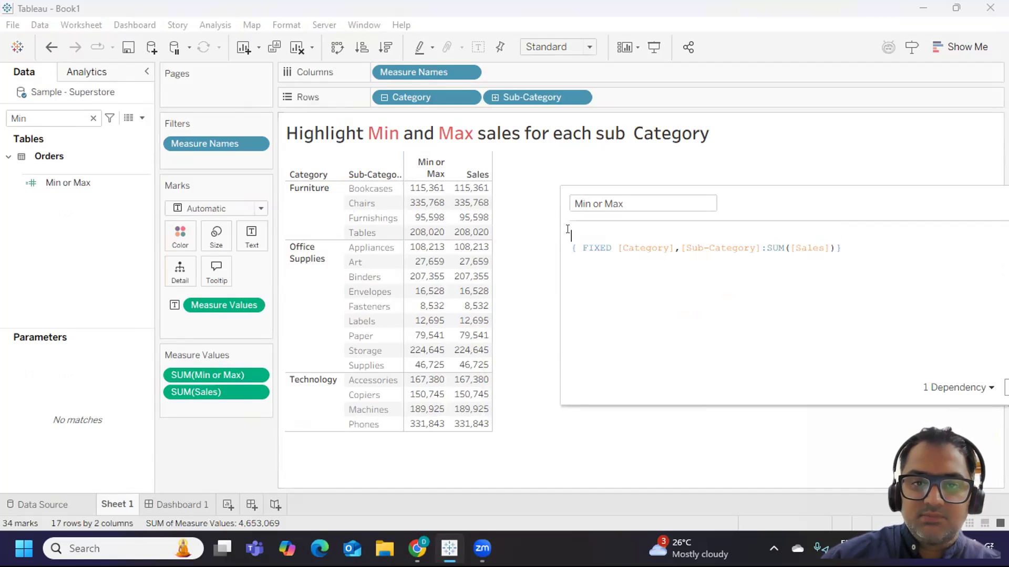
pyautogui.write('MIN')
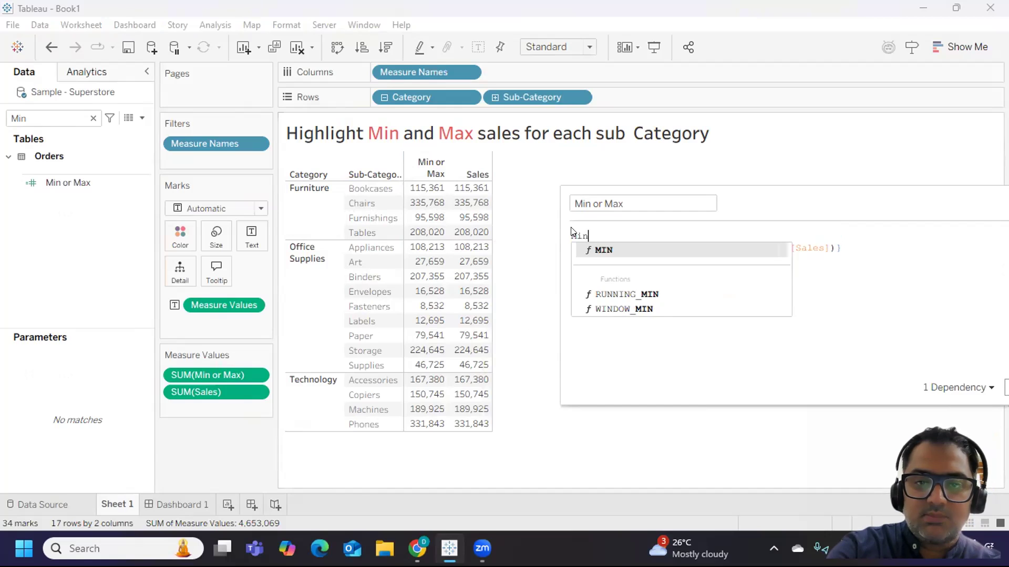
pyautogui.press('BackSpace')
pyautogui.press('BackSpace')
pyautogui.press('BackSpace')
pyautogui.write('{ FIXED [Category]')
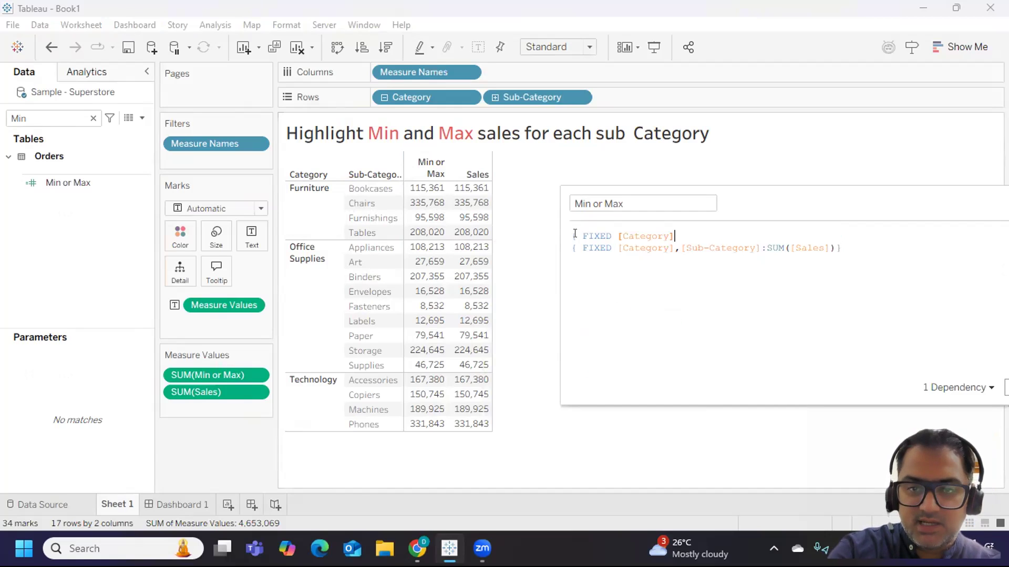
pyautogui.write(':min')
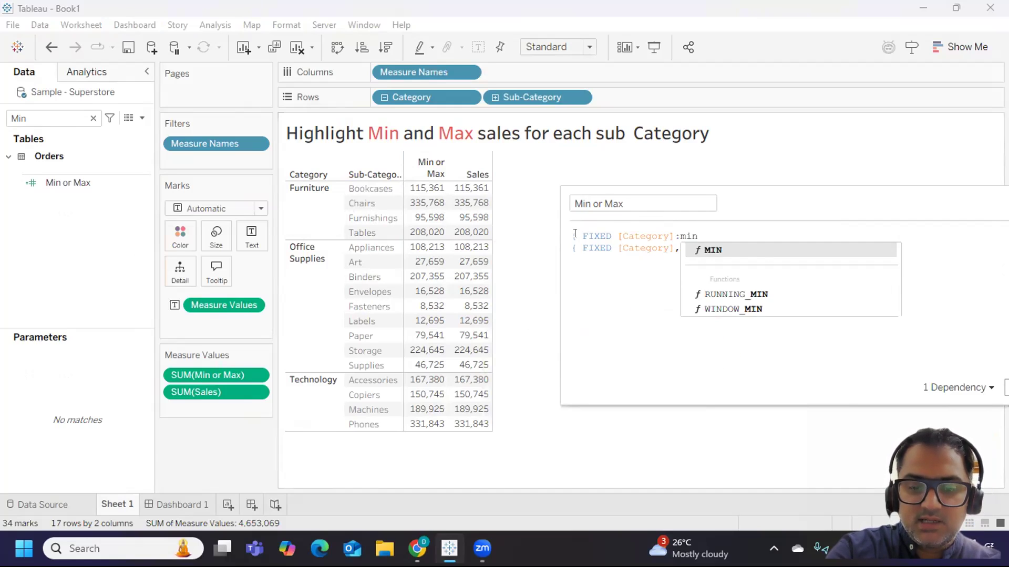
pyautogui.press('Return')
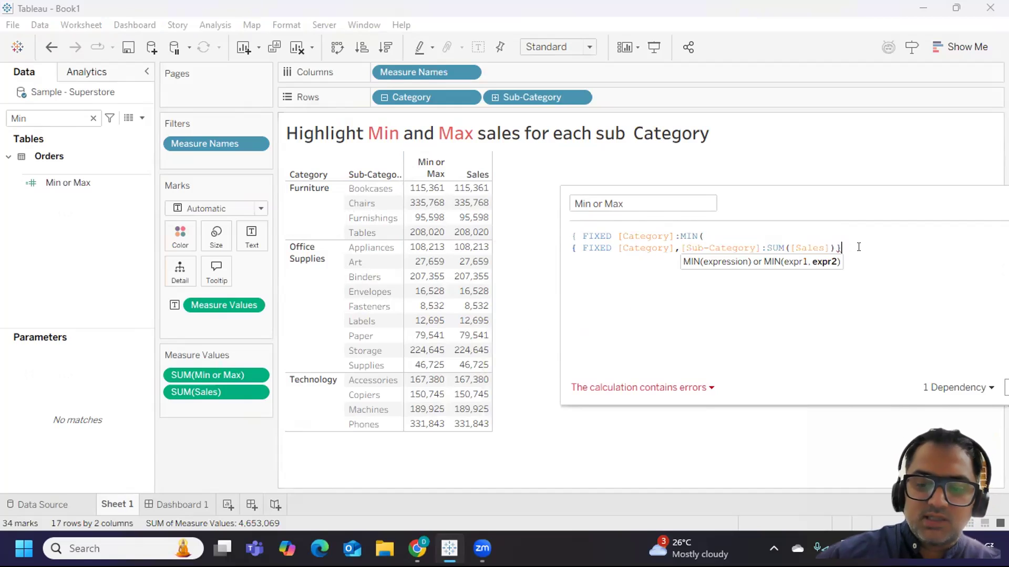
pyautogui.write(')')
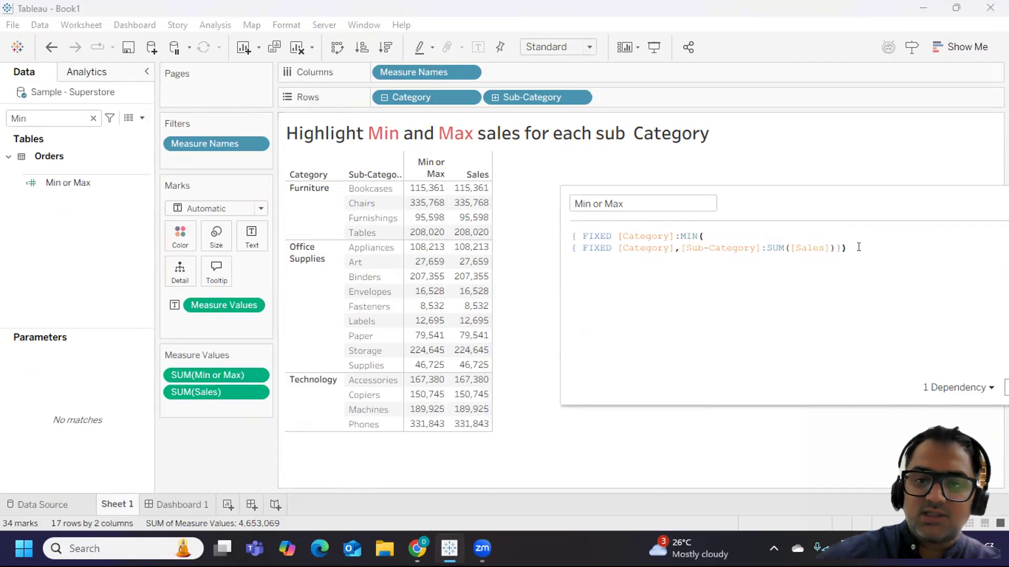
# Step: Add the missing closing brace so the nested LOD formula is complete
pyautogui.moveTo(580, 248); pyautogui.dragTo(834, 247)
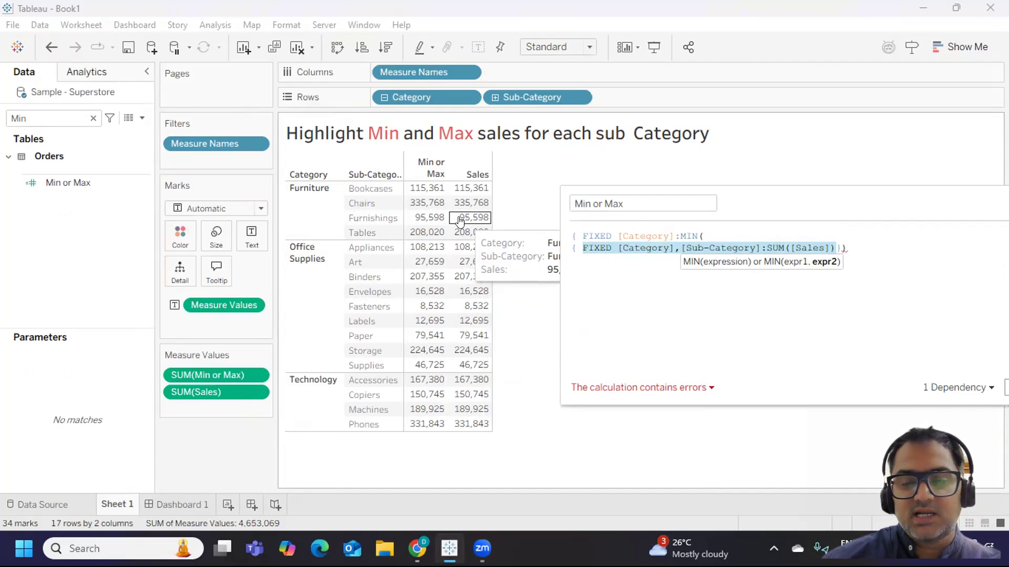
pyautogui.click(846, 246)
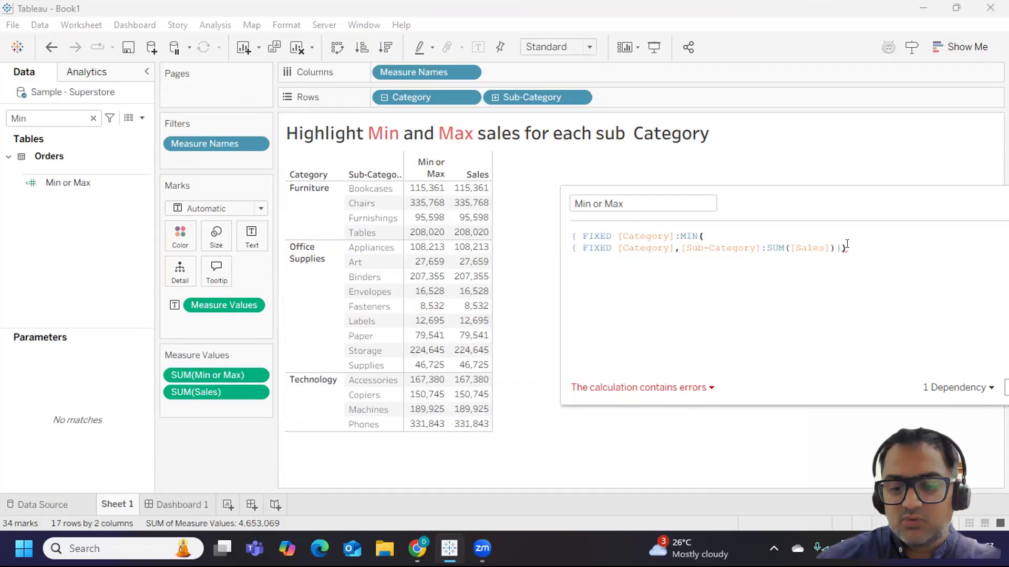
pyautogui.write('}')
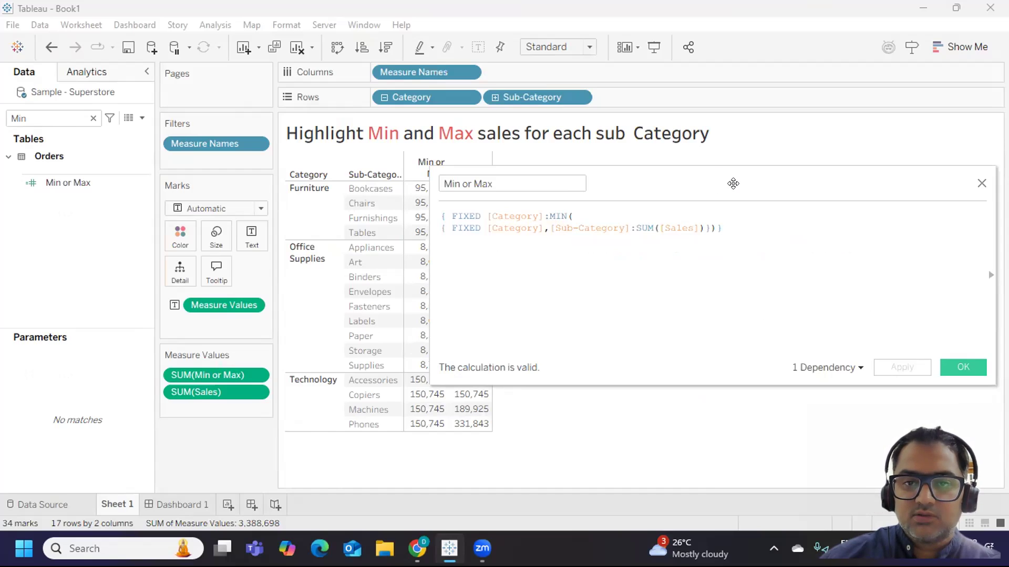
pyautogui.moveTo(868, 221); pyautogui.dragTo(1008, 267)
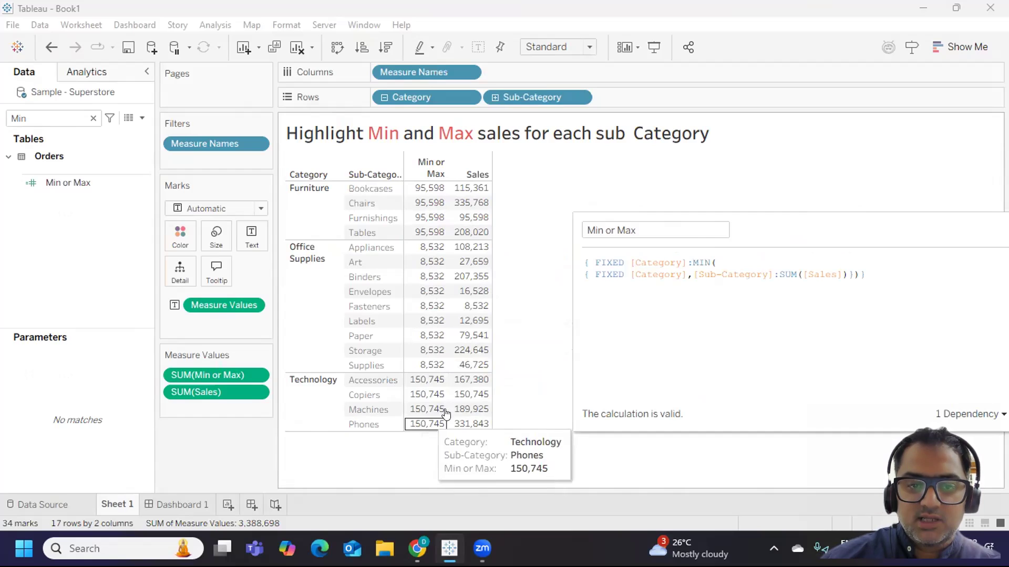
pyautogui.moveTo(784, 225); pyautogui.dragTo(649, 226)
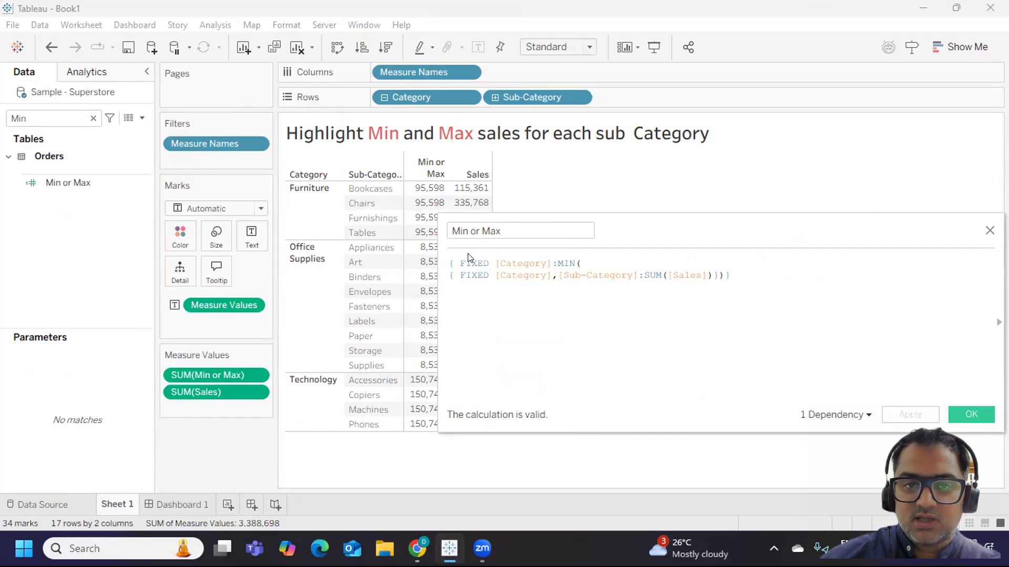
# Step: Rename the calculation from 'Min or Max' to 'Min For Sub Cat'
pyautogui.moveTo(468, 230); pyautogui.dragTo(536, 230)
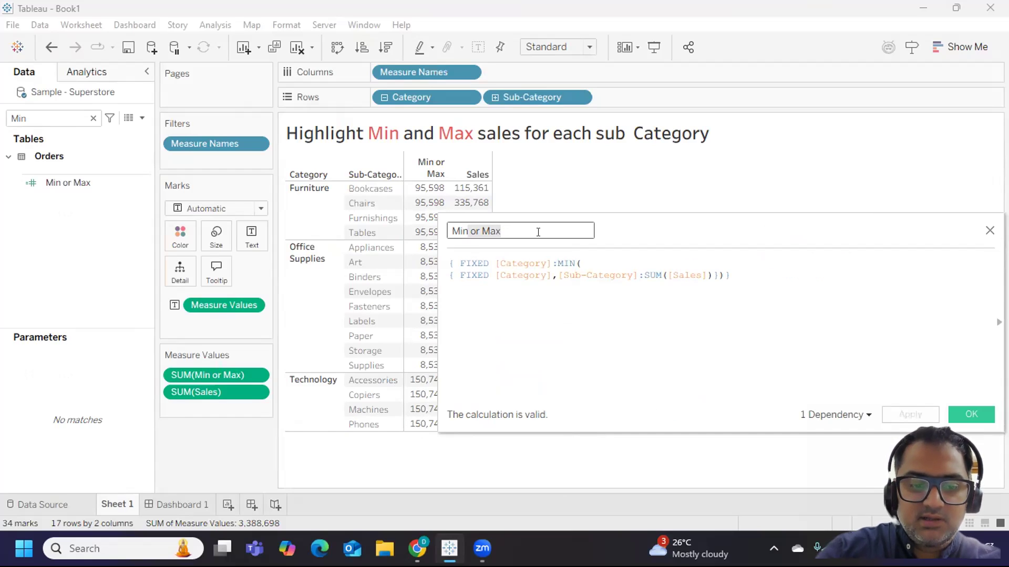
pyautogui.press('BackSpace')
pyautogui.write('for')
pyautogui.press('BackSpace')
pyautogui.press('BackSpace')
pyautogui.press('BackSpace')
pyautogui.press('BackSpace')
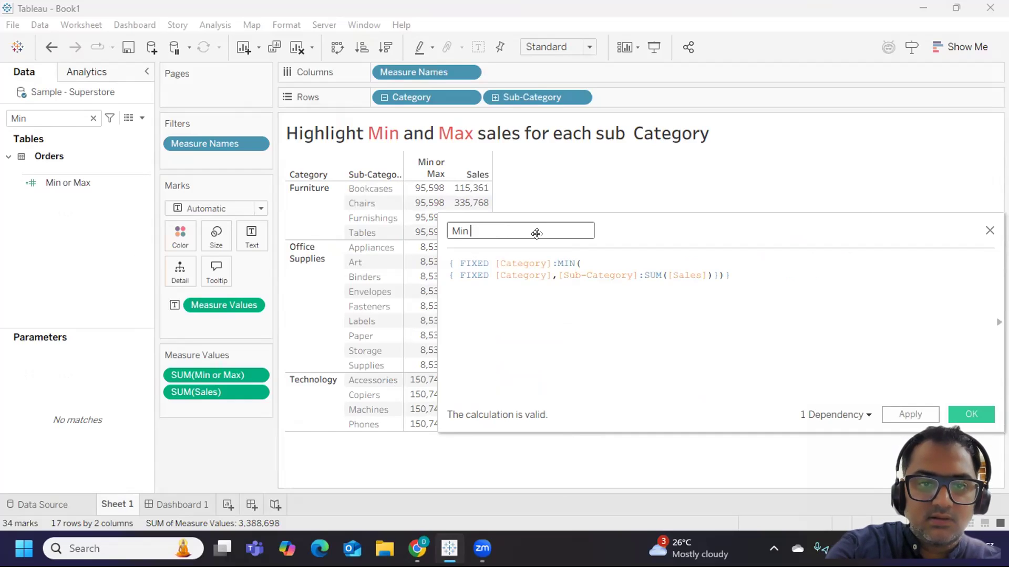
pyautogui.write('For Sub Cat')
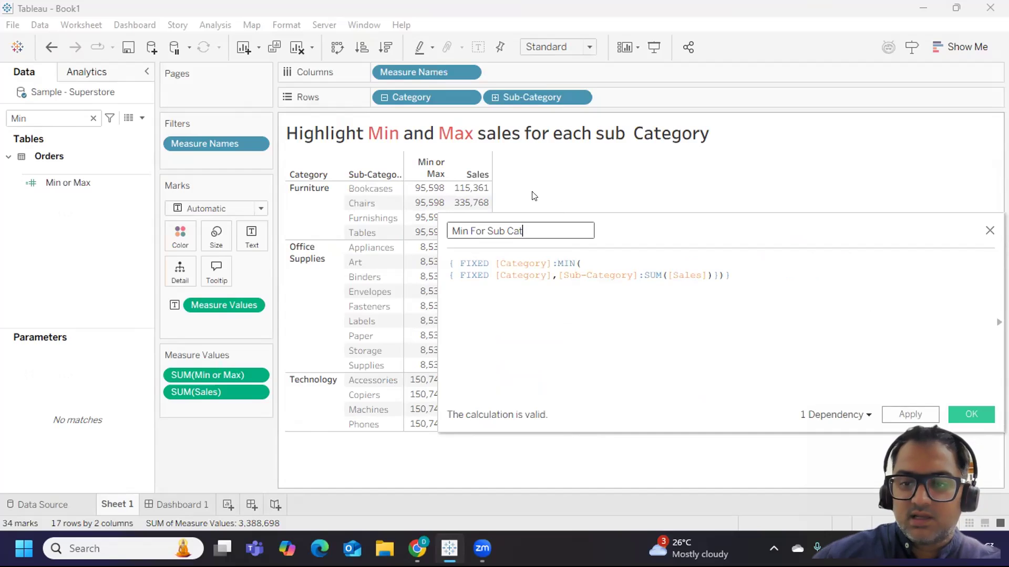
# Step: Apply the Min For Sub Cat name and duplicate the calculation
pyautogui.click(888, 414)
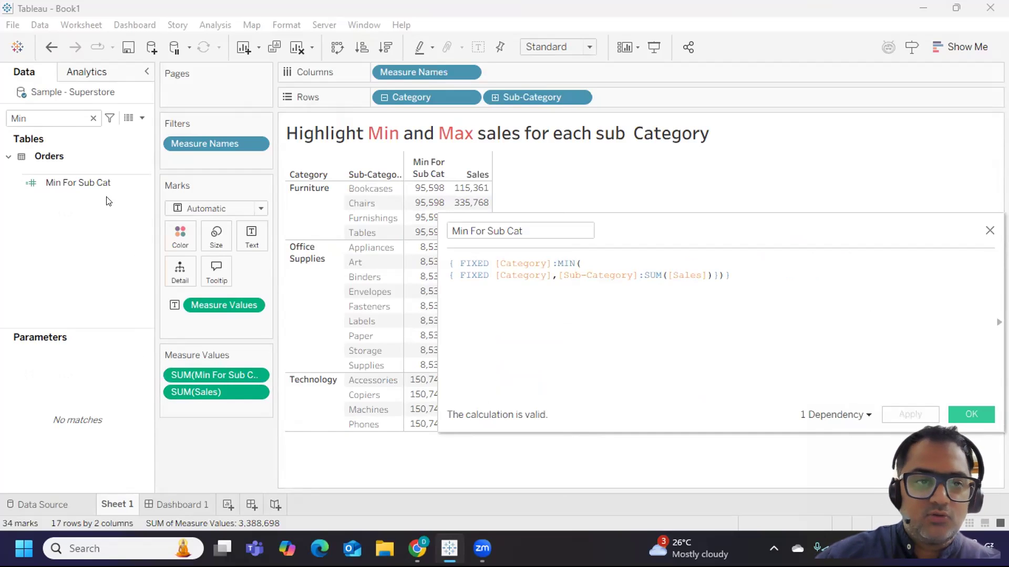
pyautogui.click(143, 185)
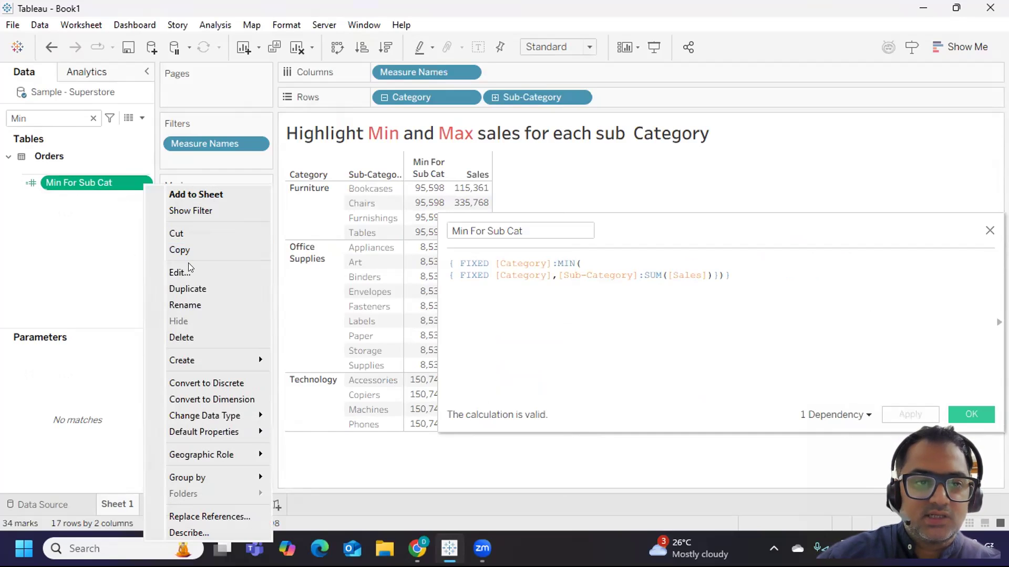
pyautogui.click(188, 287)
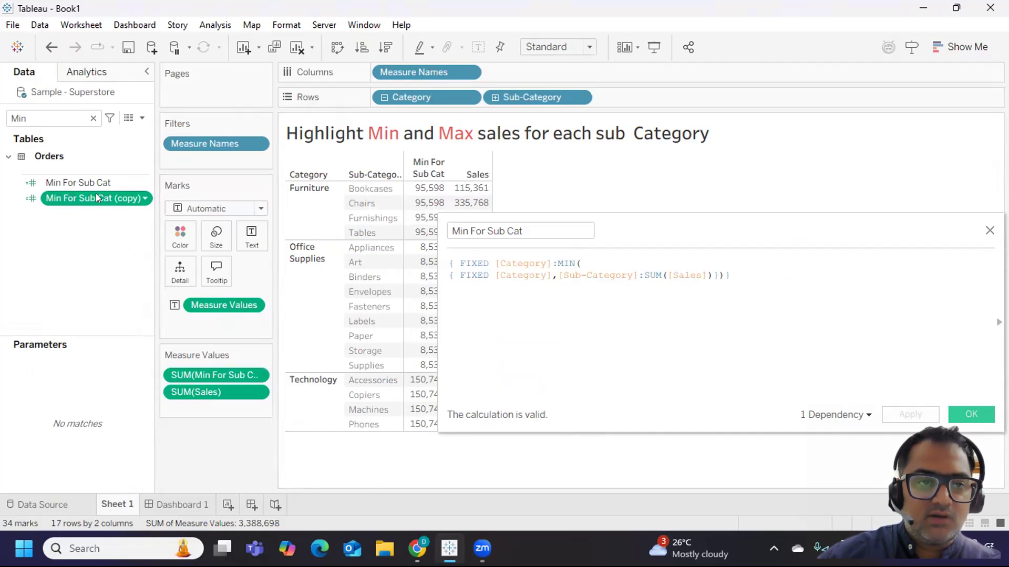
# Step: Change the copy's MIN to MAX, rename it 'Max For Sub Cat', and apply
pyautogui.rightClick(144, 194)
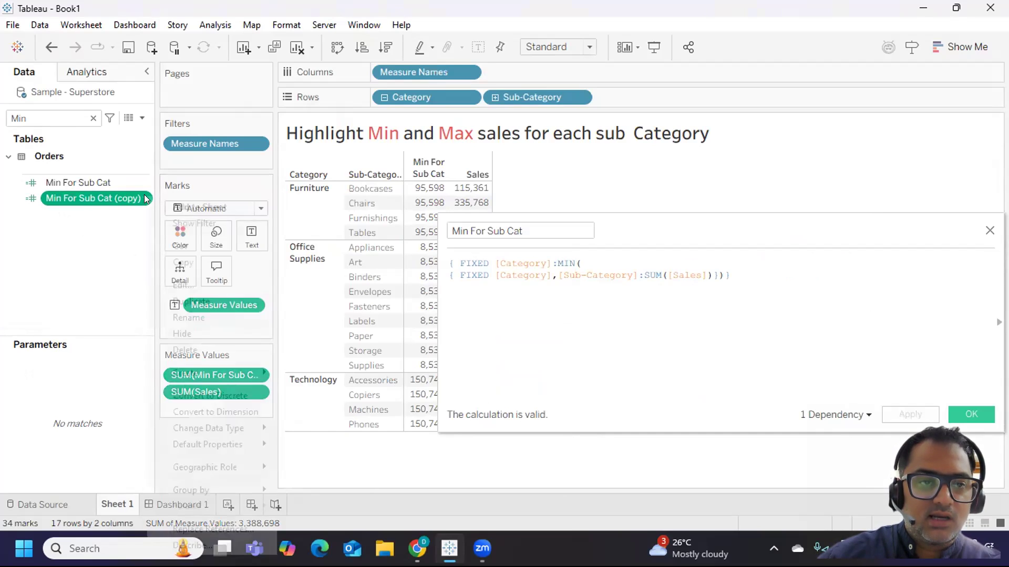
pyautogui.click(176, 284)
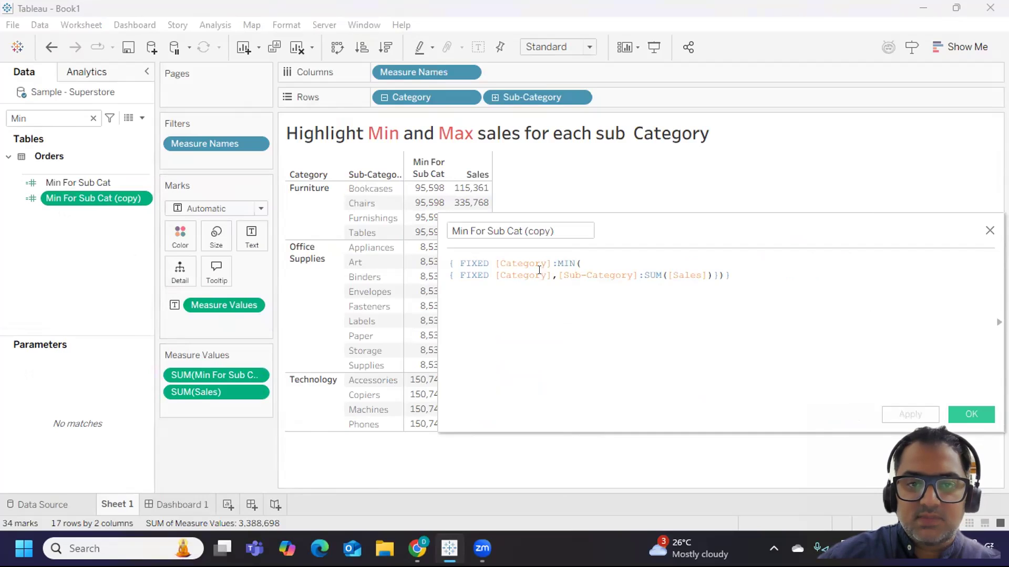
pyautogui.write('max')
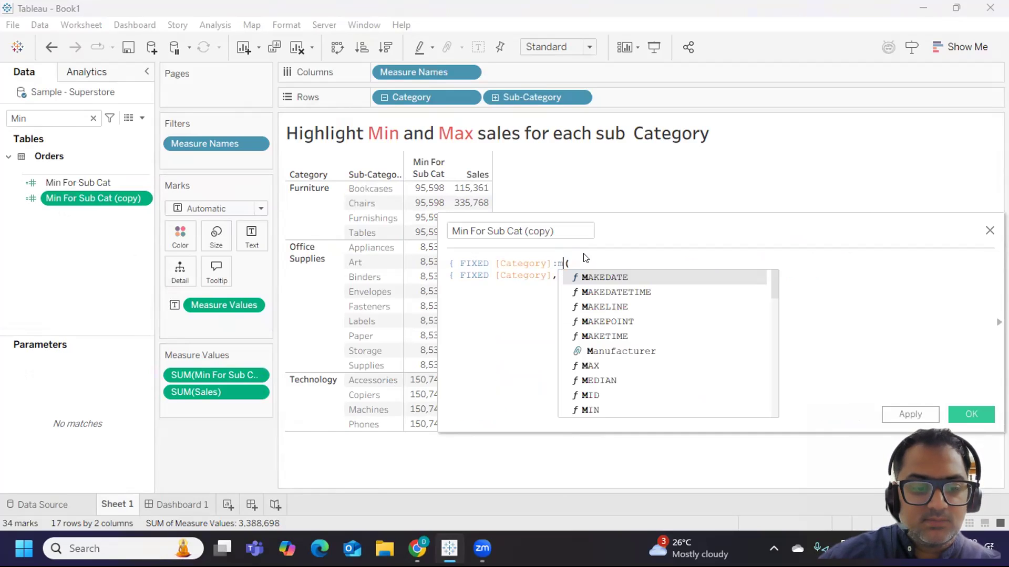
pyautogui.click(466, 231)
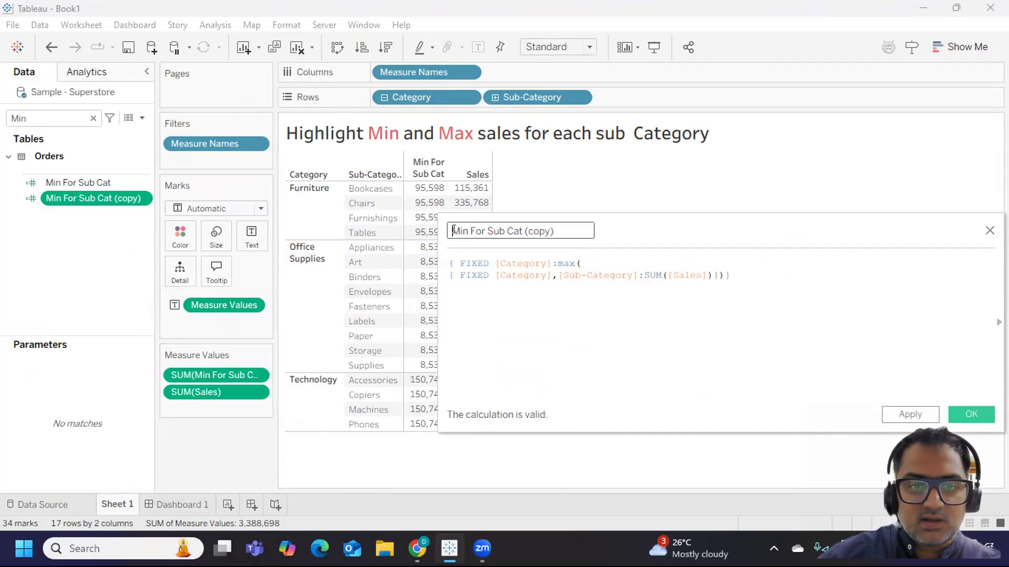
pyautogui.doubleClick(454, 230)
pyautogui.write('Max')
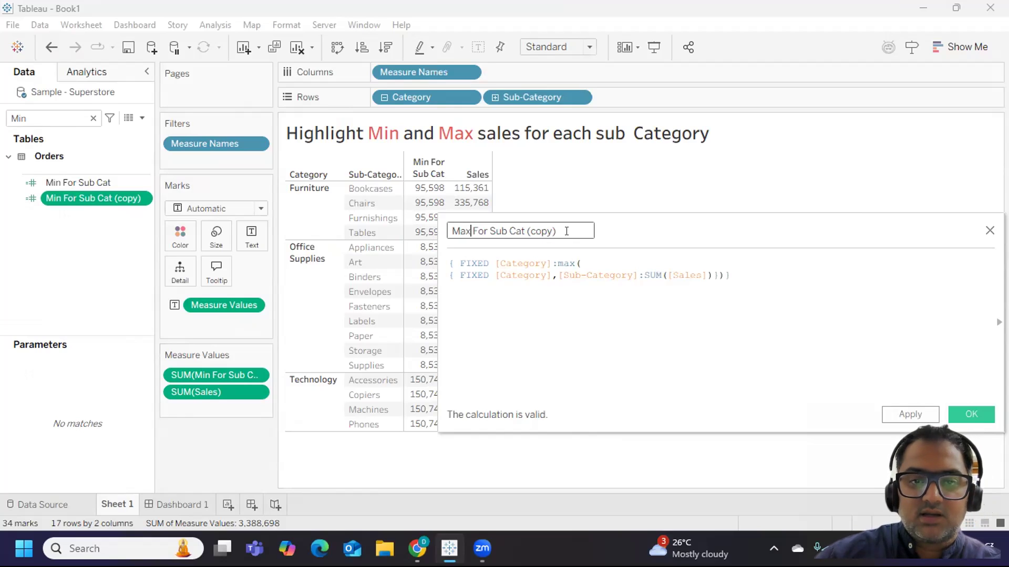
pyautogui.moveTo(556, 231); pyautogui.dragTo(527, 230)
pyautogui.press('BackSpace')
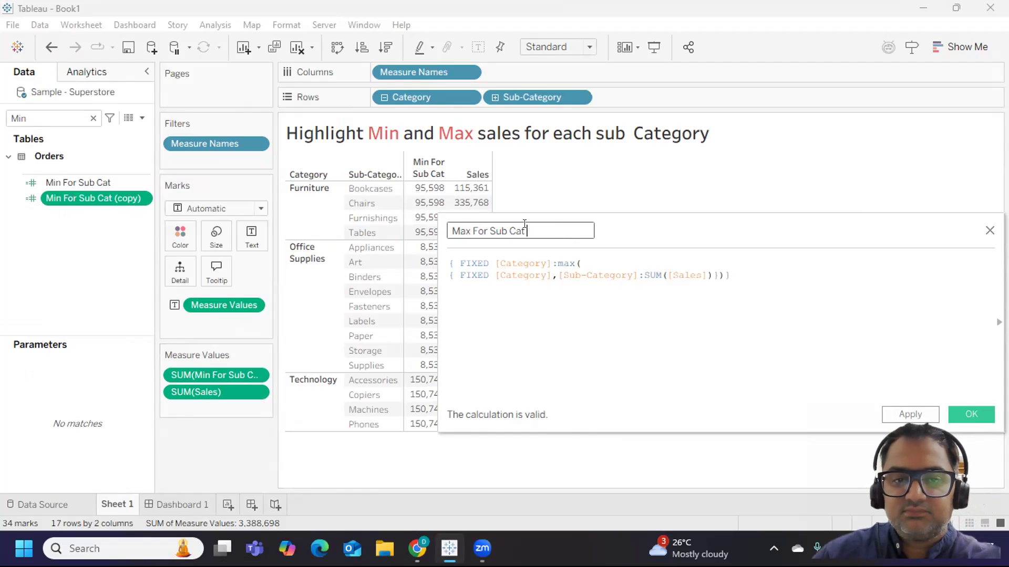
pyautogui.click(906, 415)
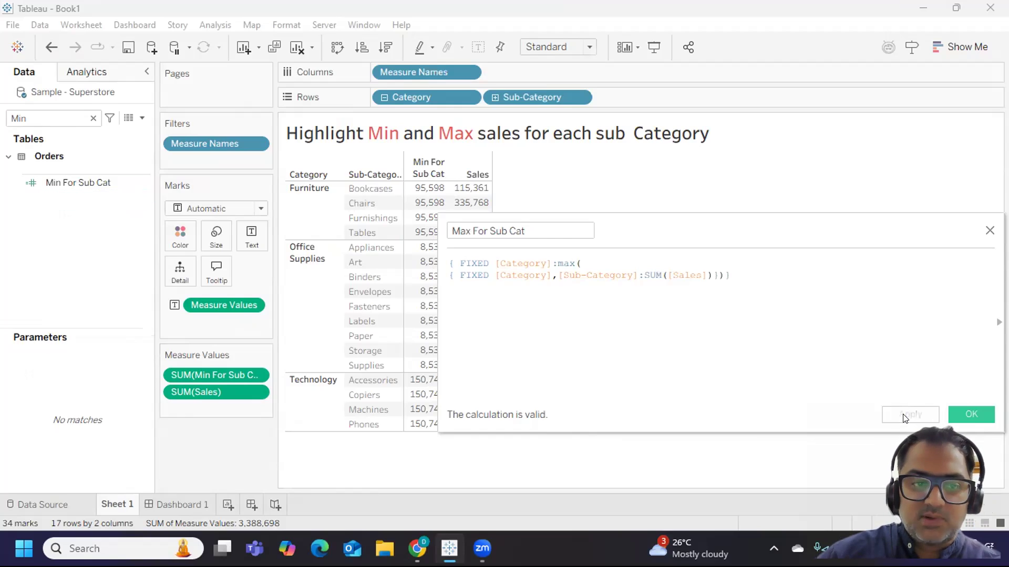
# Step: Add Max For Sub Cat to Measure Values while keeping the Sales column
pyautogui.click(52, 119)
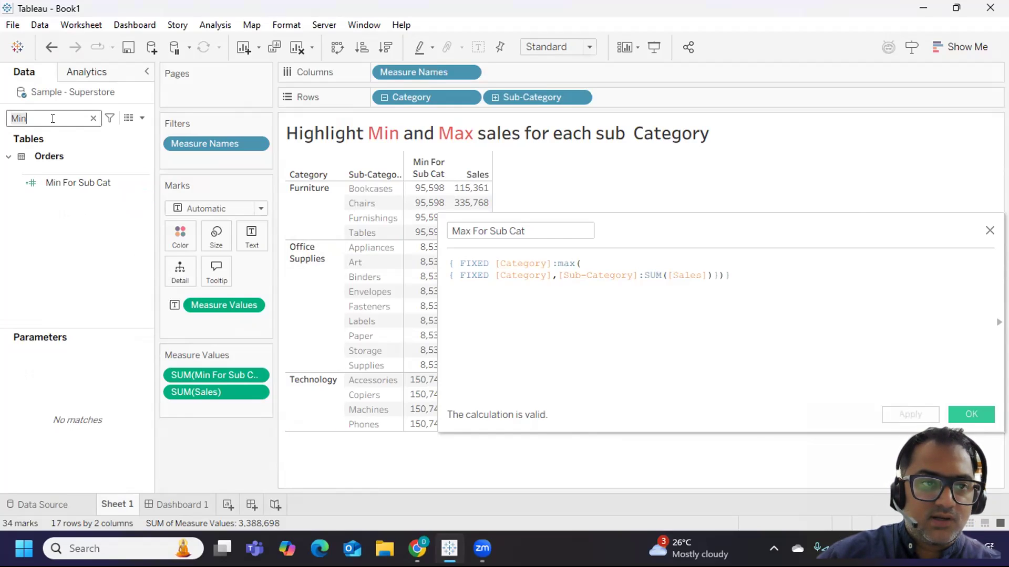
pyautogui.write('Max')
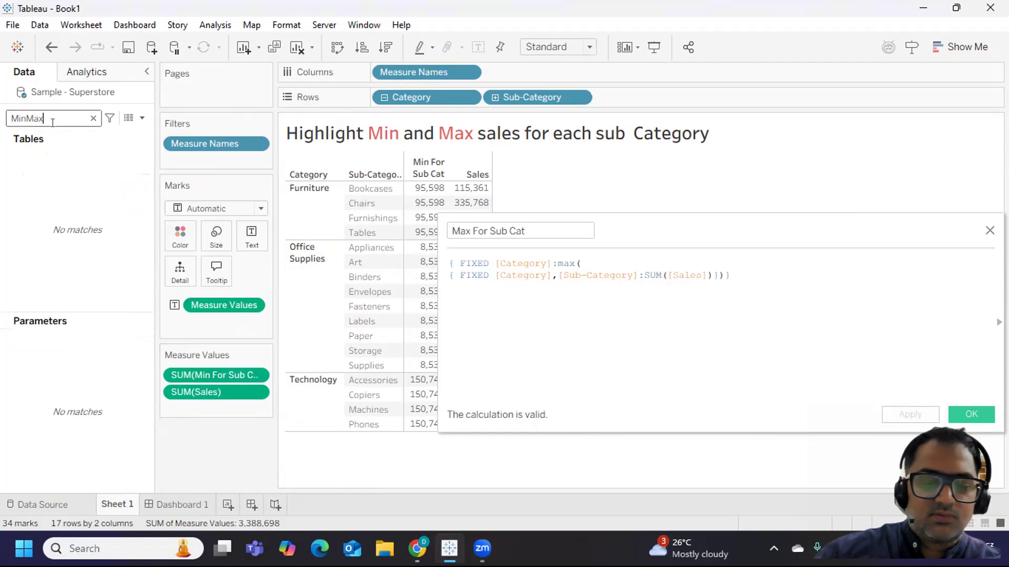
pyautogui.press('BackSpace')
pyautogui.press('BackSpace')
pyautogui.press('BackSpace')
pyautogui.press('BackSpace')
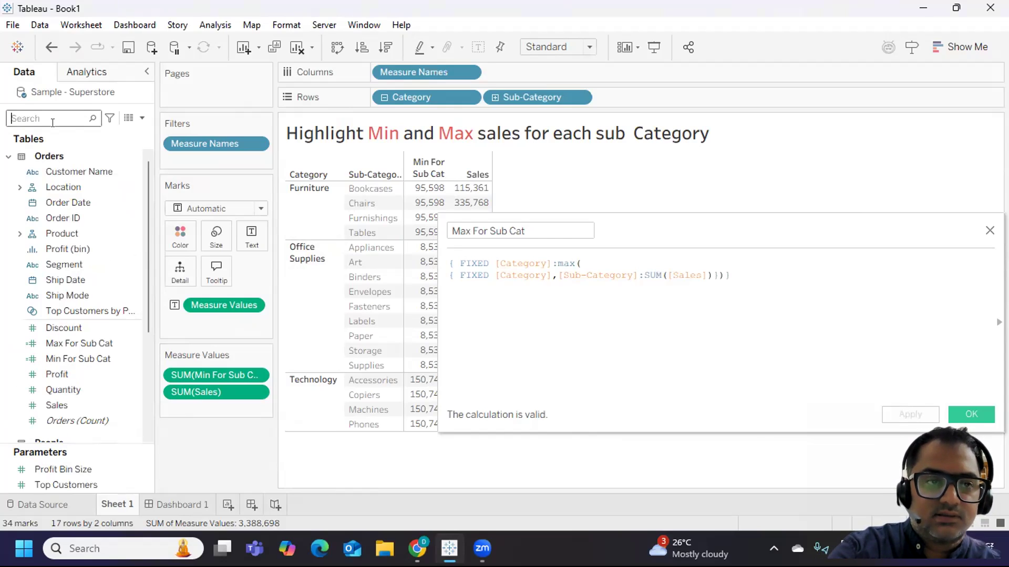
pyautogui.write('Max')
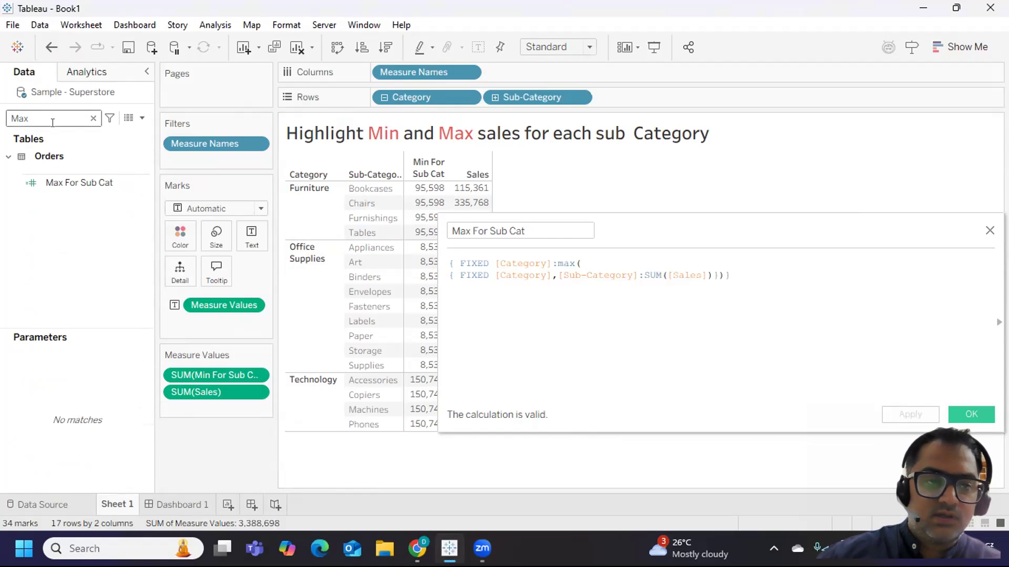
pyautogui.moveTo(62, 183); pyautogui.dragTo(232, 423)
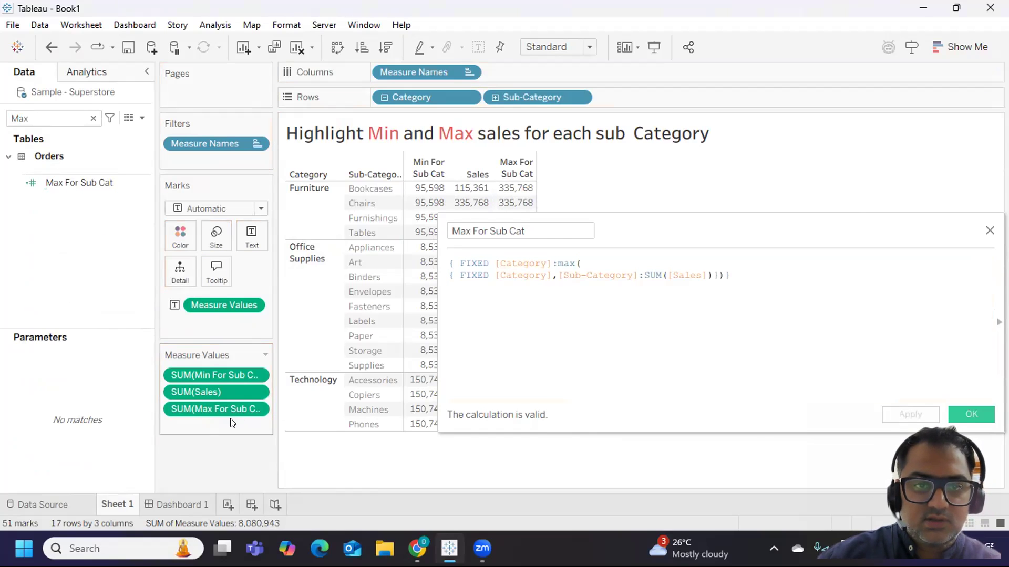
pyautogui.click(970, 415)
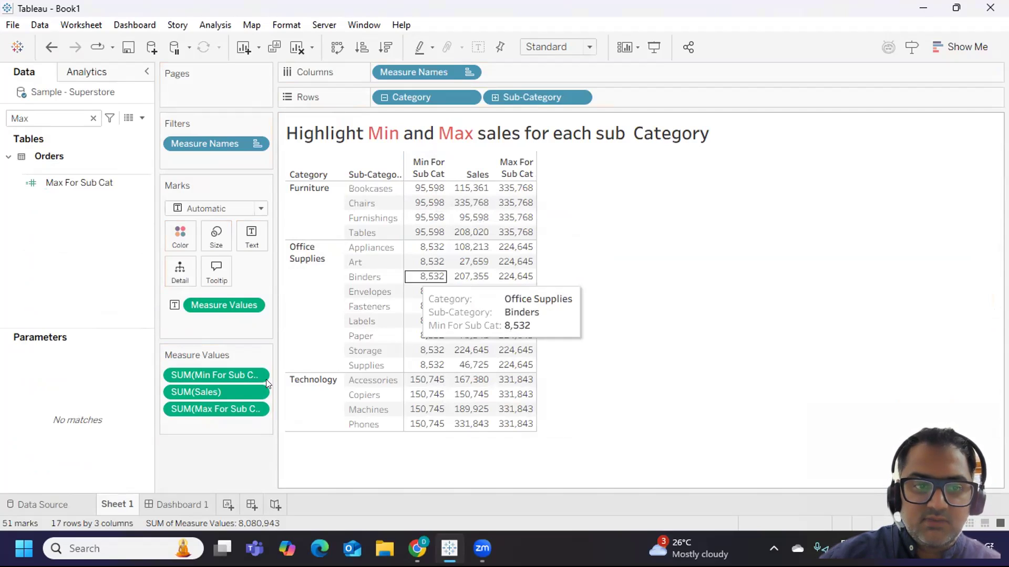
pyautogui.moveTo(193, 392); pyautogui.dragTo(200, 418)
pyautogui.hotkey('ctrl', 'z')
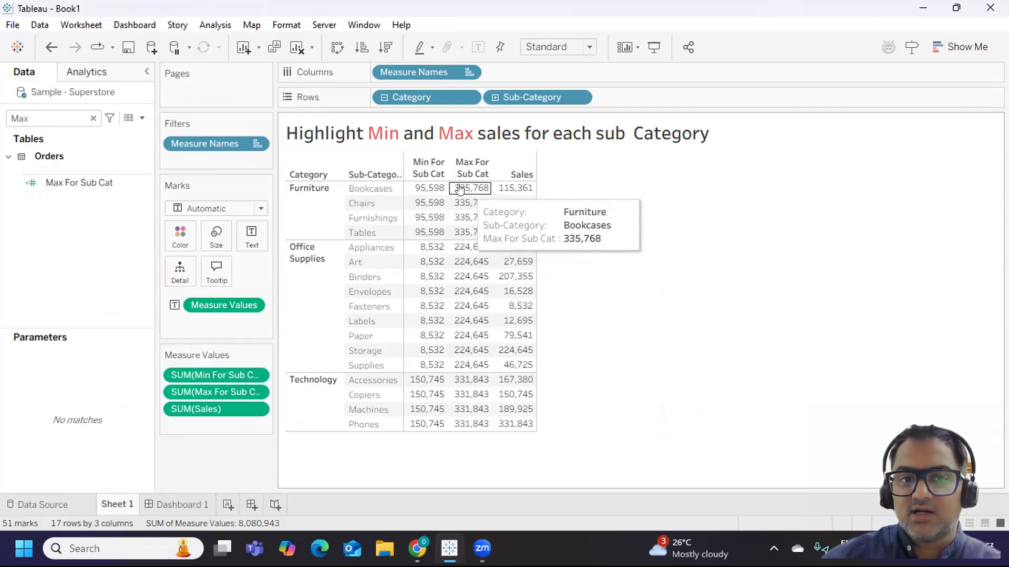
# Step: Create a blank calculated field titled 'Min or Max Flag' with the formula box active
pyautogui.click(95, 117)
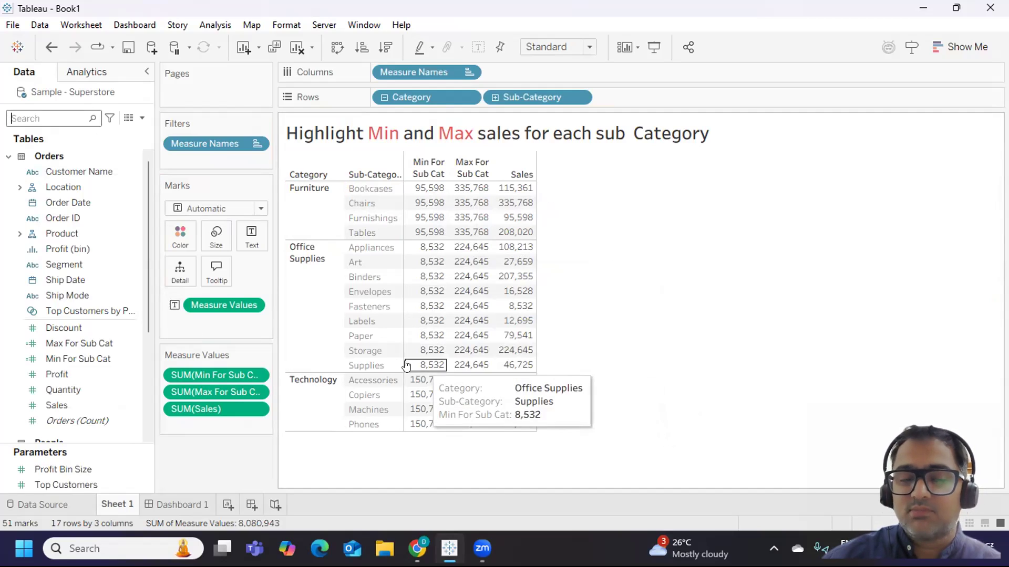
pyautogui.click(137, 116)
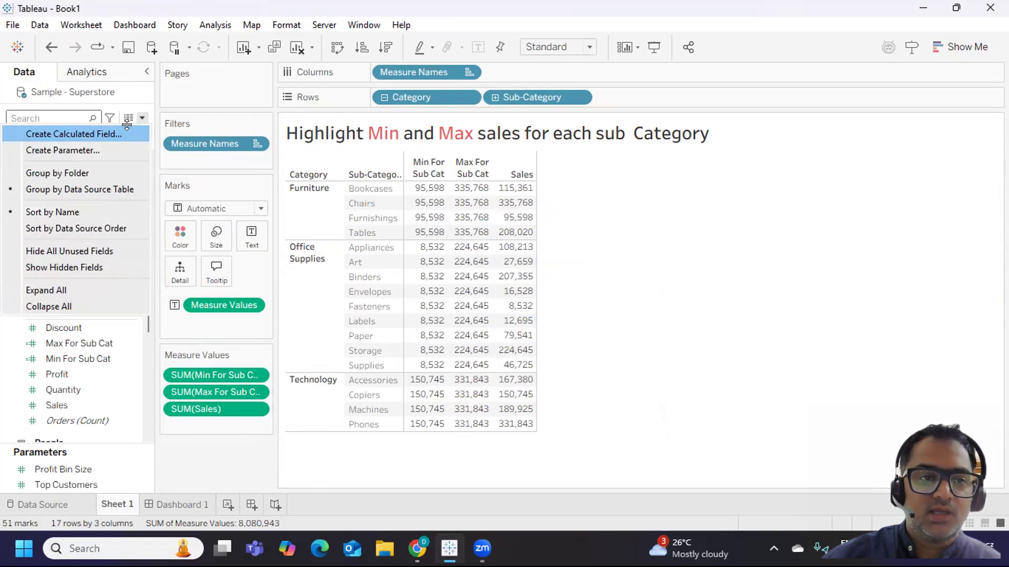
pyautogui.click(63, 133)
pyautogui.write('M')
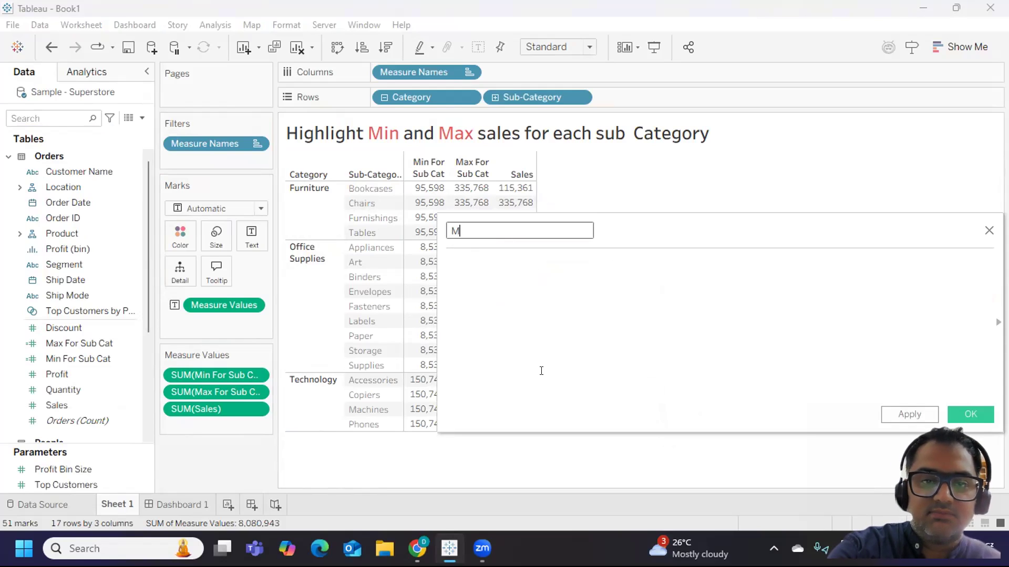
pyautogui.write('in or Max ')
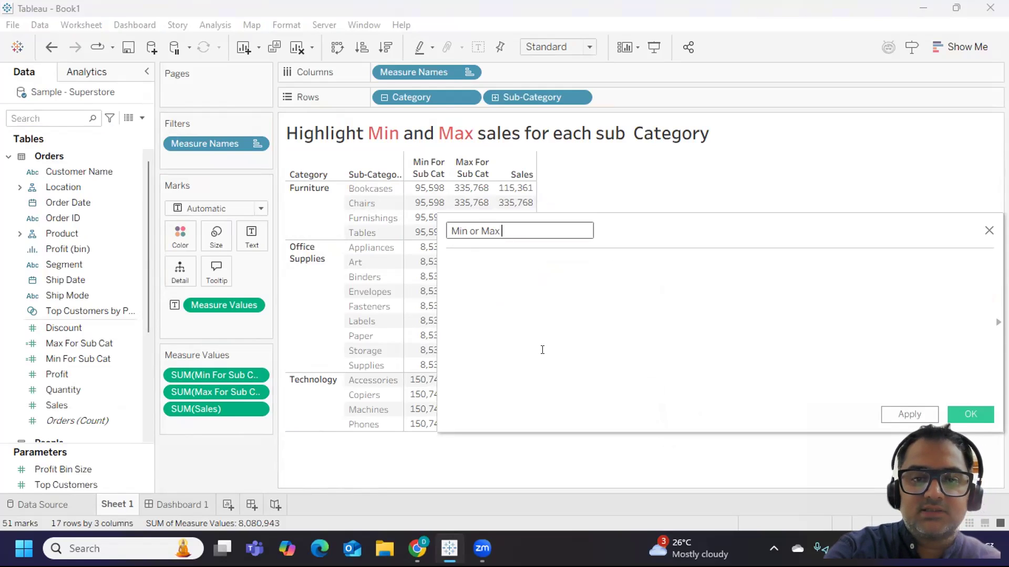
pyautogui.write('Flag')
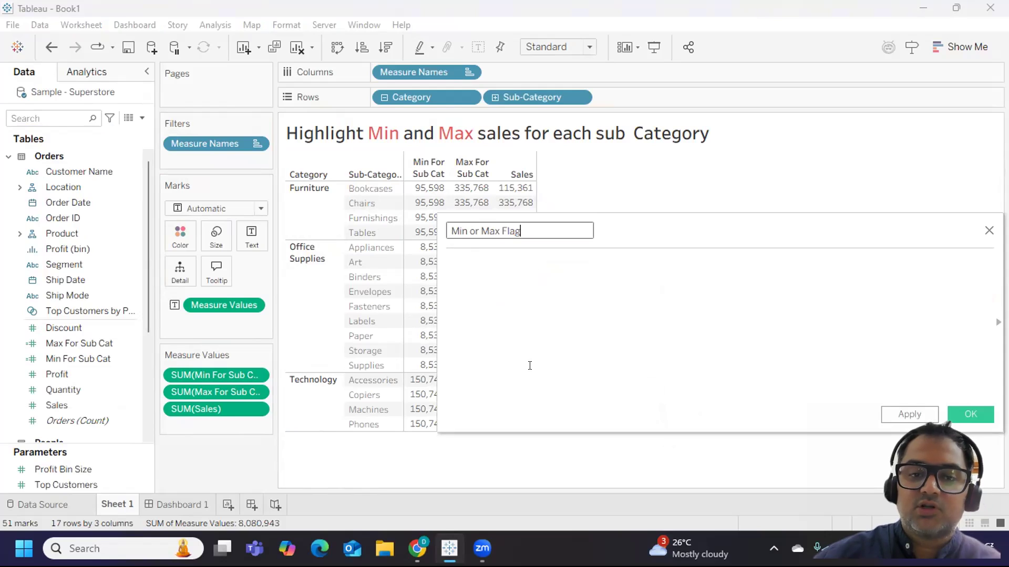
pyautogui.click(563, 292)
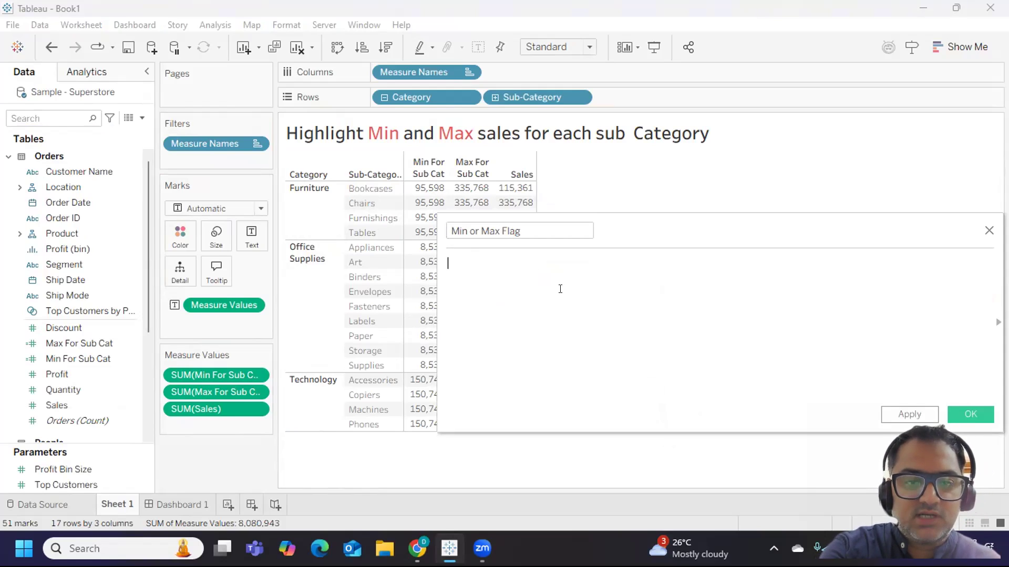
# Step: Begin the formula with the minimum test IF SUM([Sales]) = SUM([Min For Sub Cat]) THEN
pyautogui.write('IF ')
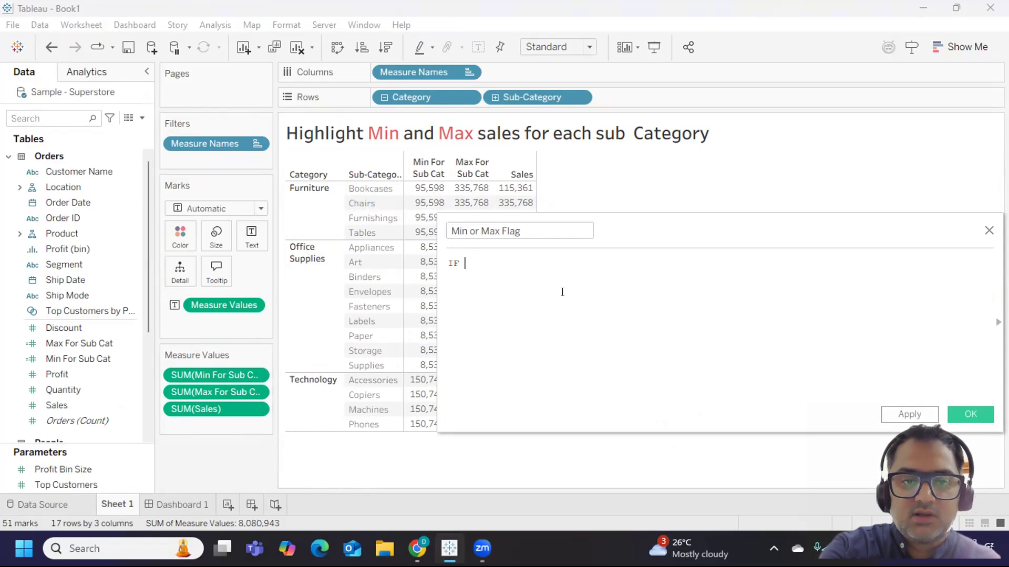
pyautogui.write('SUM([Sales])')
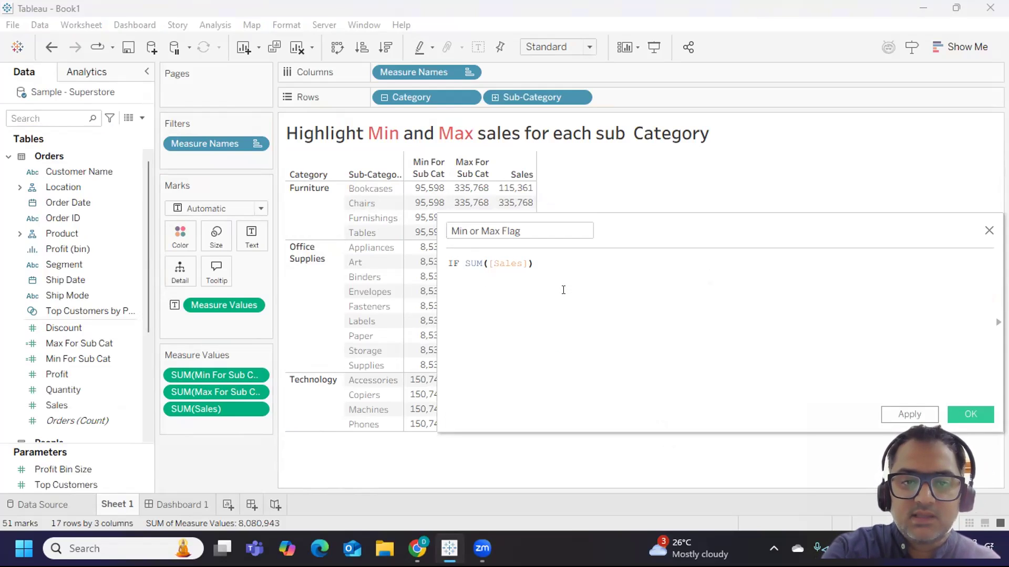
pyautogui.write('=')
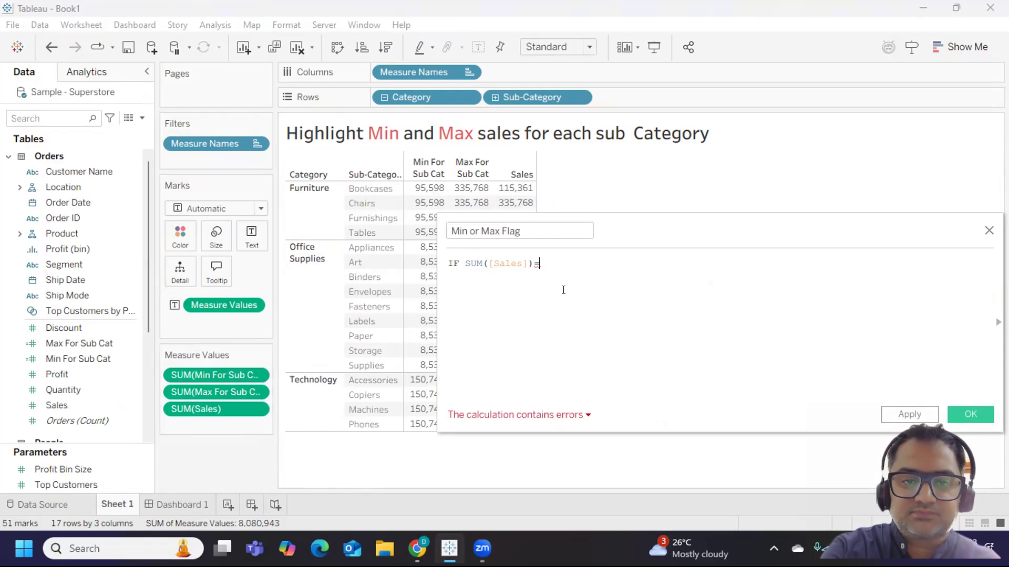
pyautogui.write(' su')
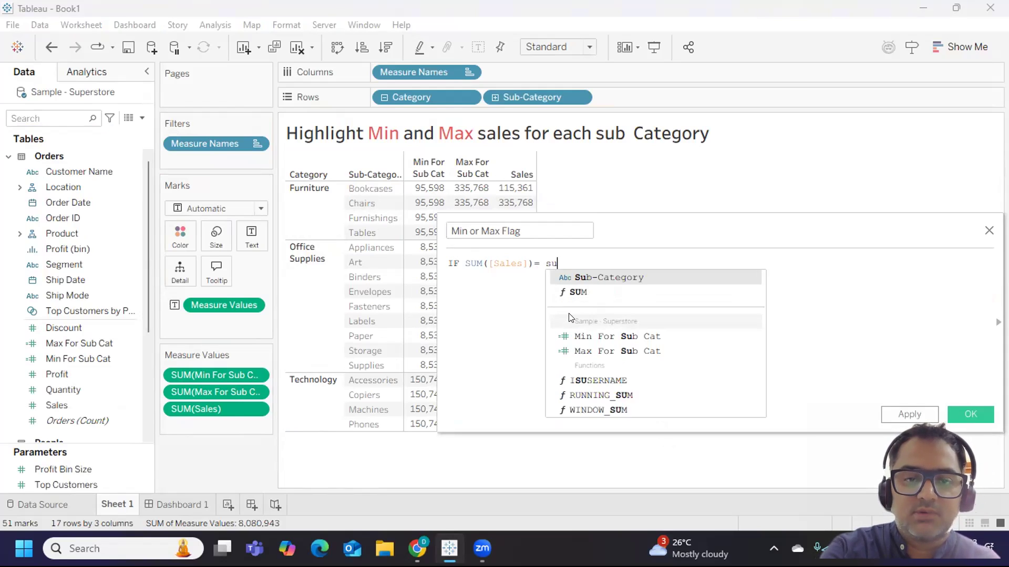
pyautogui.press('Return')
pyautogui.write('min')
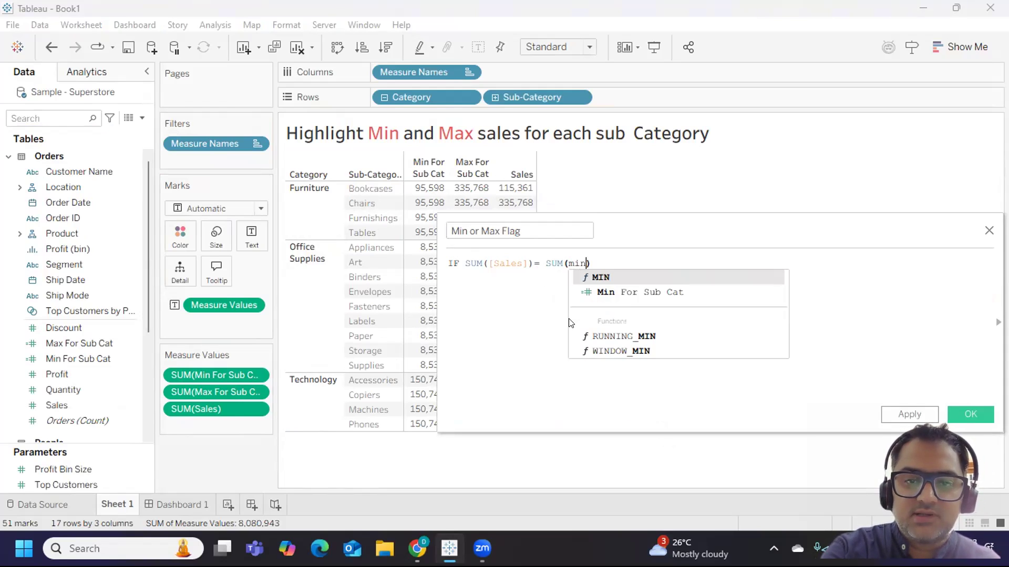
pyautogui.press('Down')
pyautogui.press('Return')
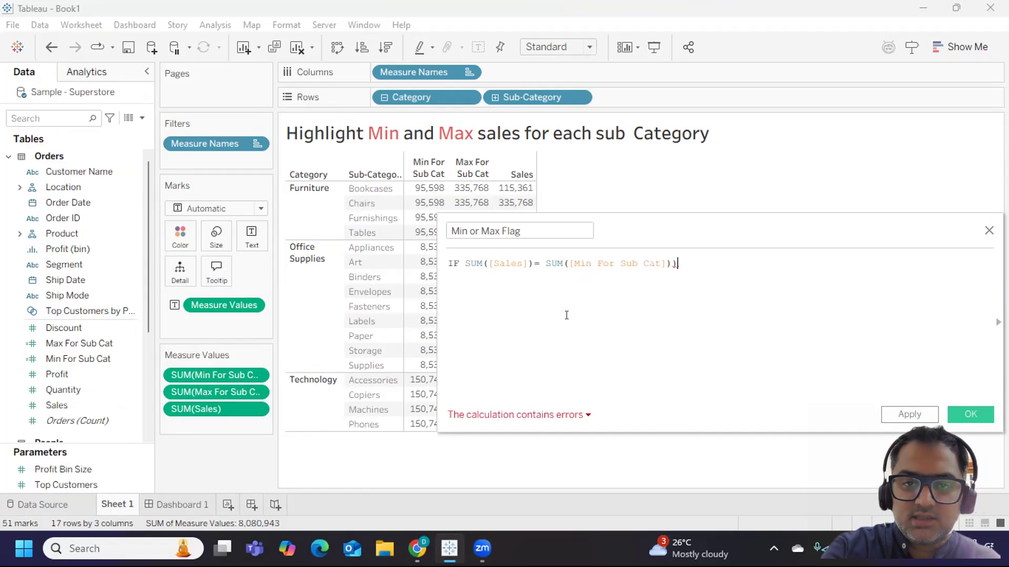
pyautogui.press('BackSpace')
pyautogui.write('THEN')
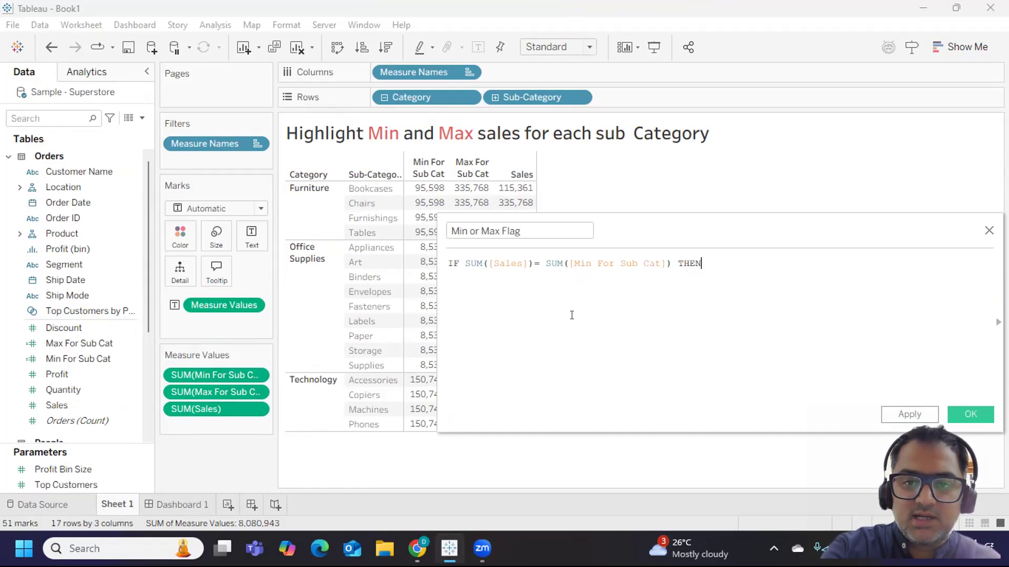
pyautogui.write(' 0')
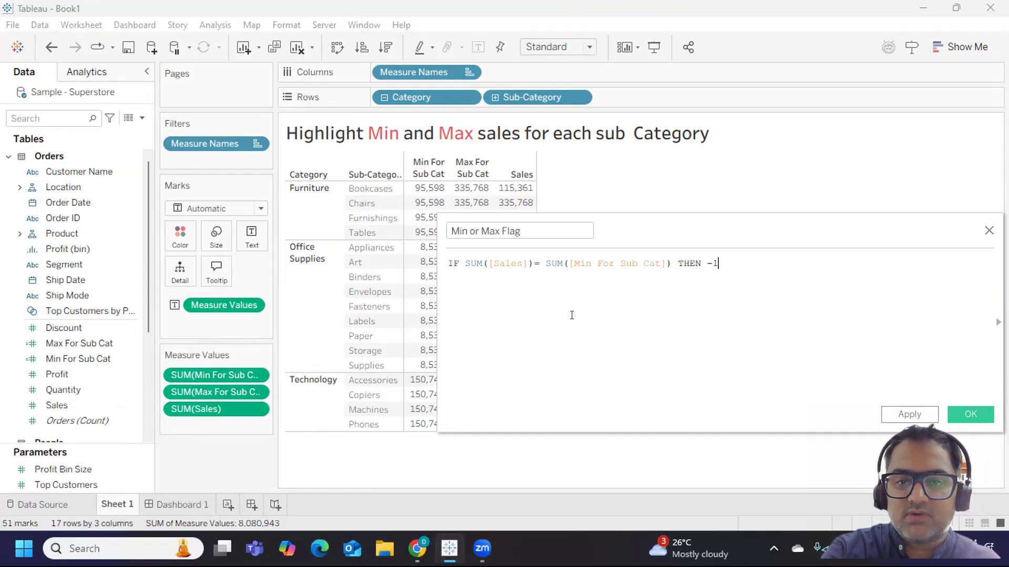
pyautogui.press('Return')
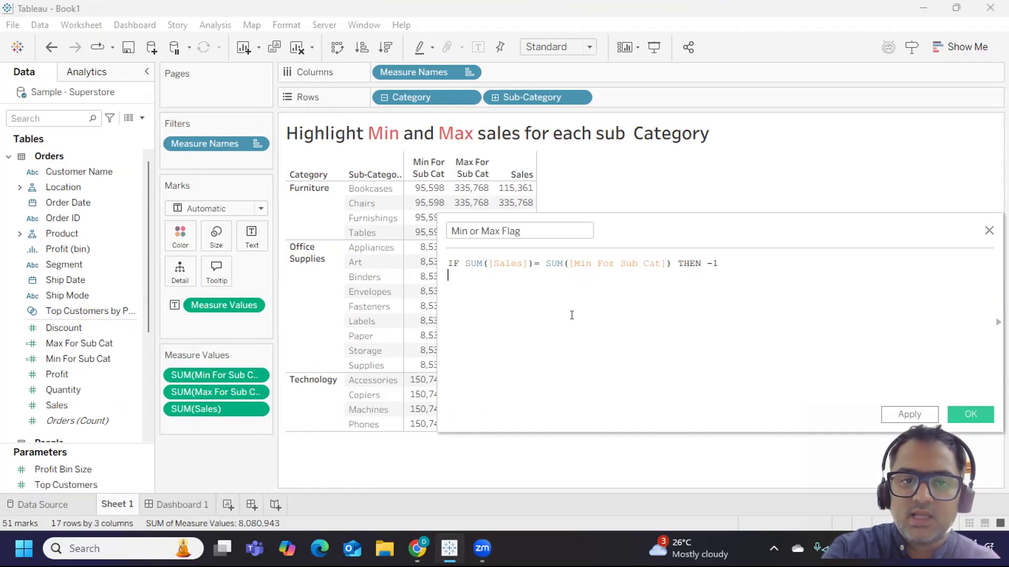
# Step: Add ELSEIF SUM([Sales]) = SUM([Max For Sub Cat]) THEN 1, then ELSE 0 END
pyautogui.write('elsei')
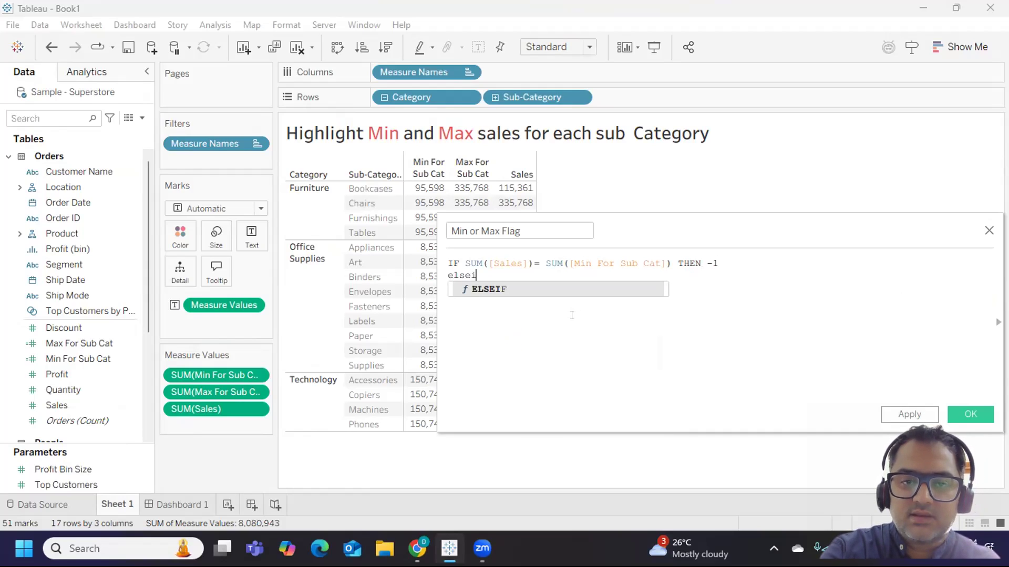
pyautogui.press('Return')
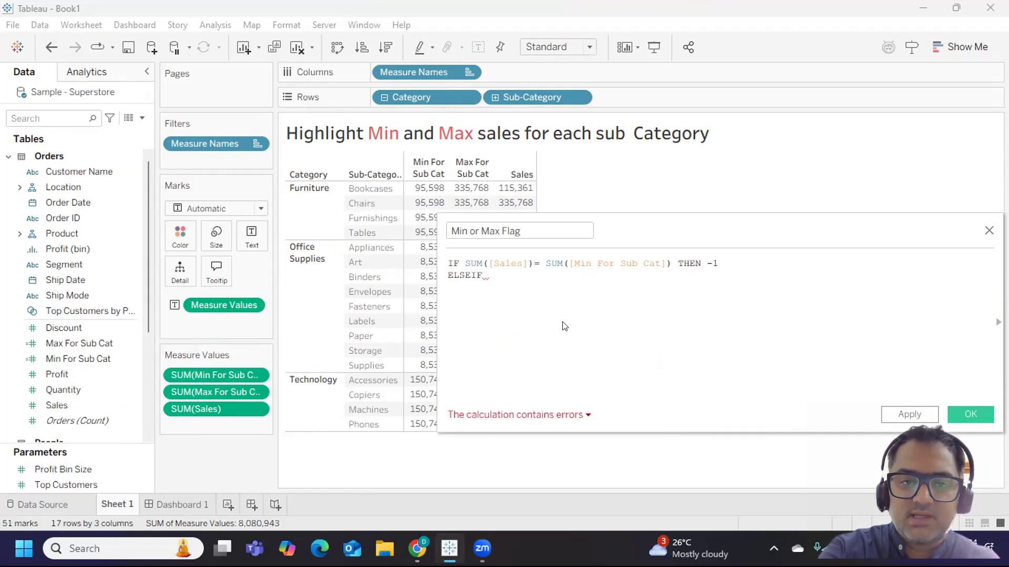
pyautogui.write('sum')
pyautogui.press('Return')
pyautogui.write('sa')
pyautogui.press('Return')
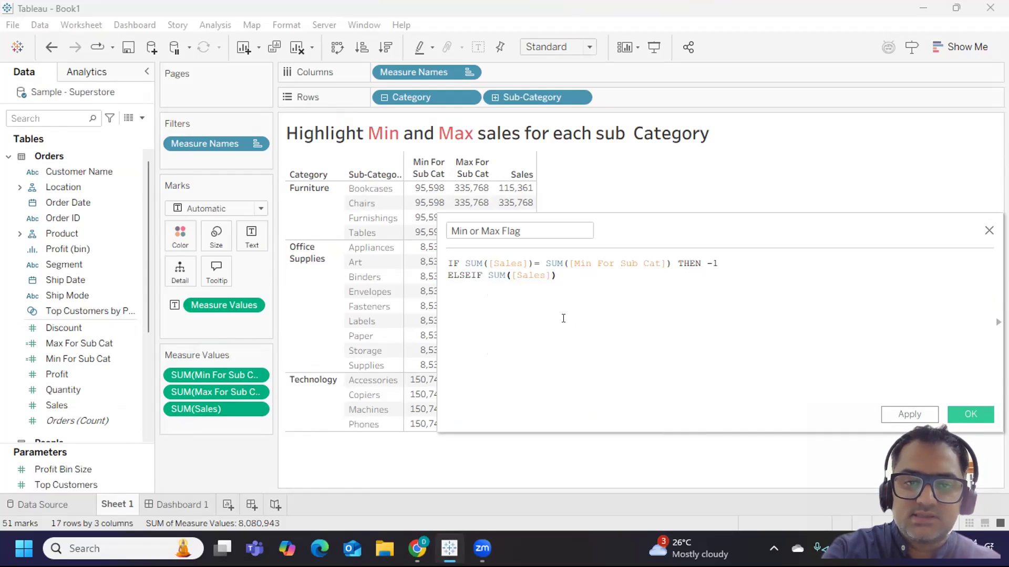
pyautogui.write('= sum')
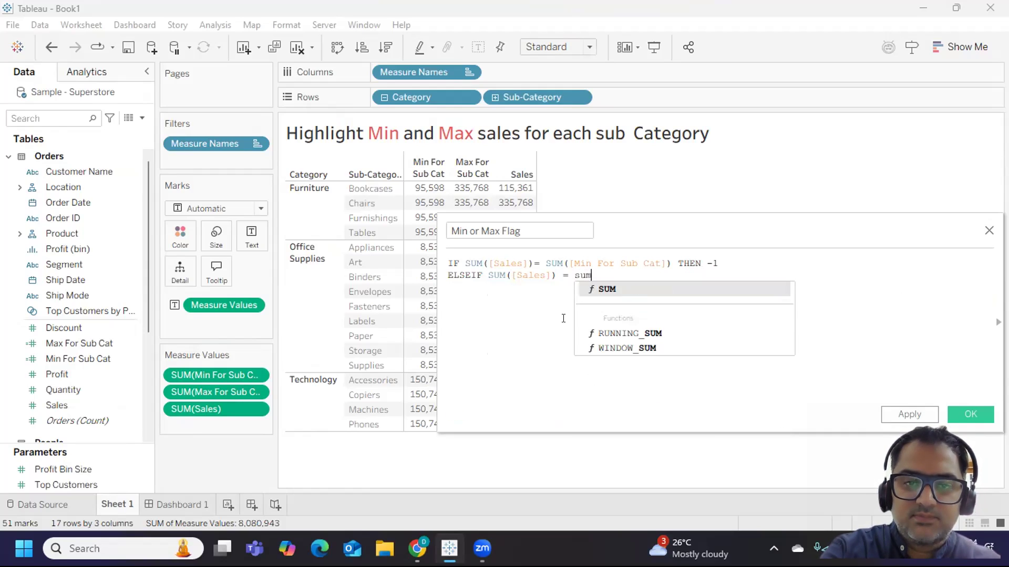
pyautogui.press('Return')
pyautogui.write('max')
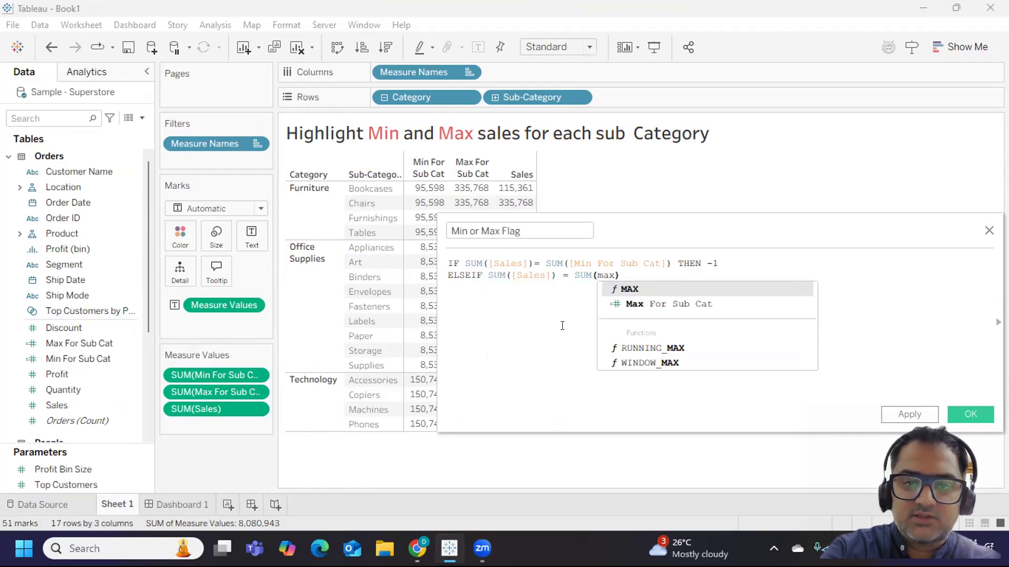
pyautogui.press('Down')
pyautogui.press('Return')
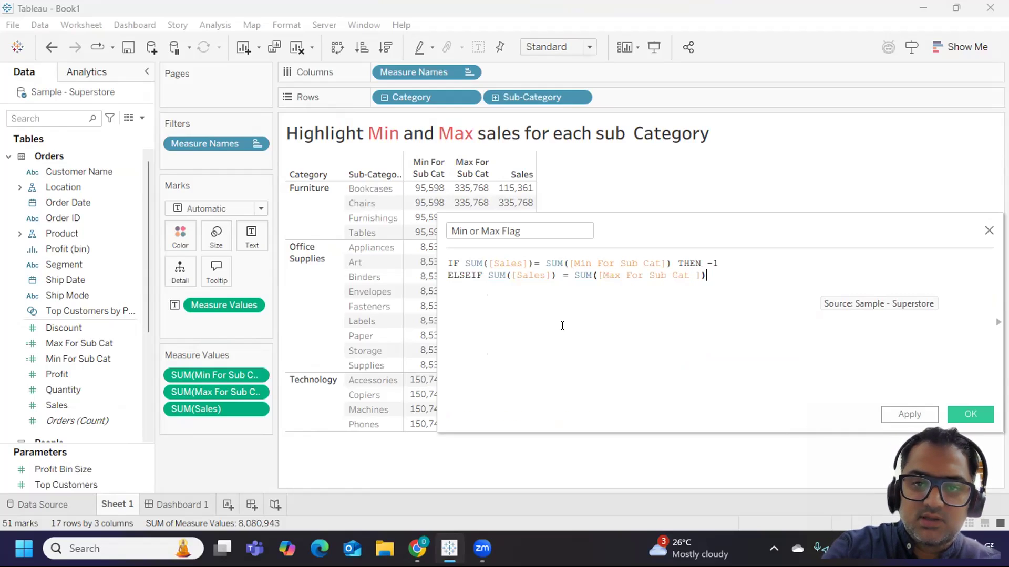
pyautogui.write('THEN')
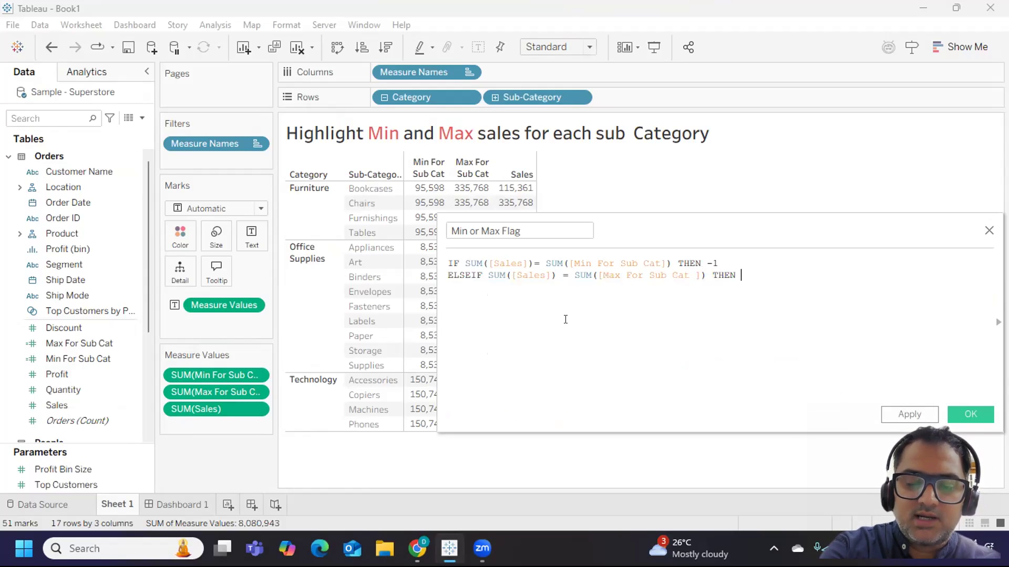
pyautogui.write(' 1')
pyautogui.press('Return')
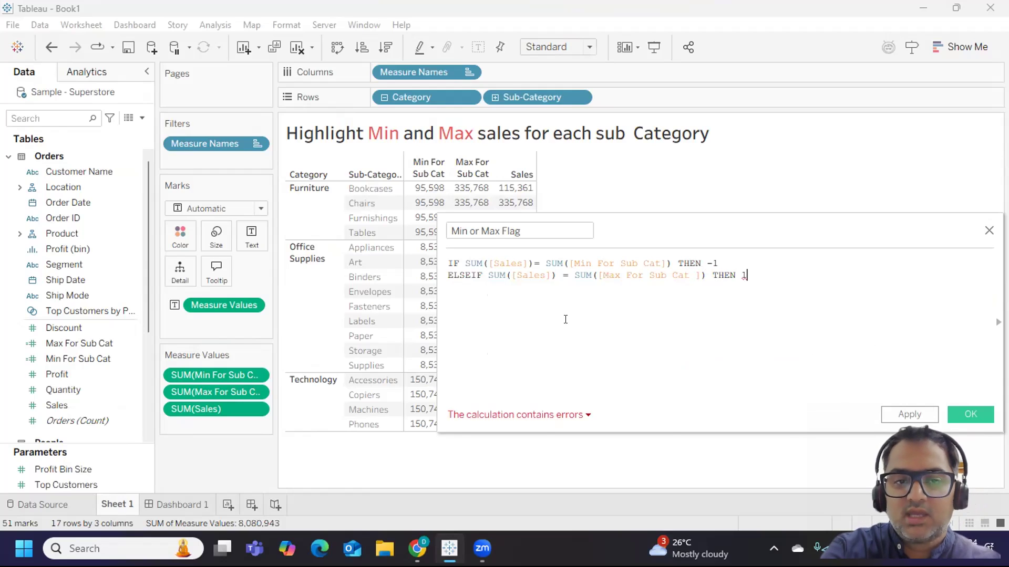
pyautogui.write('ELSE')
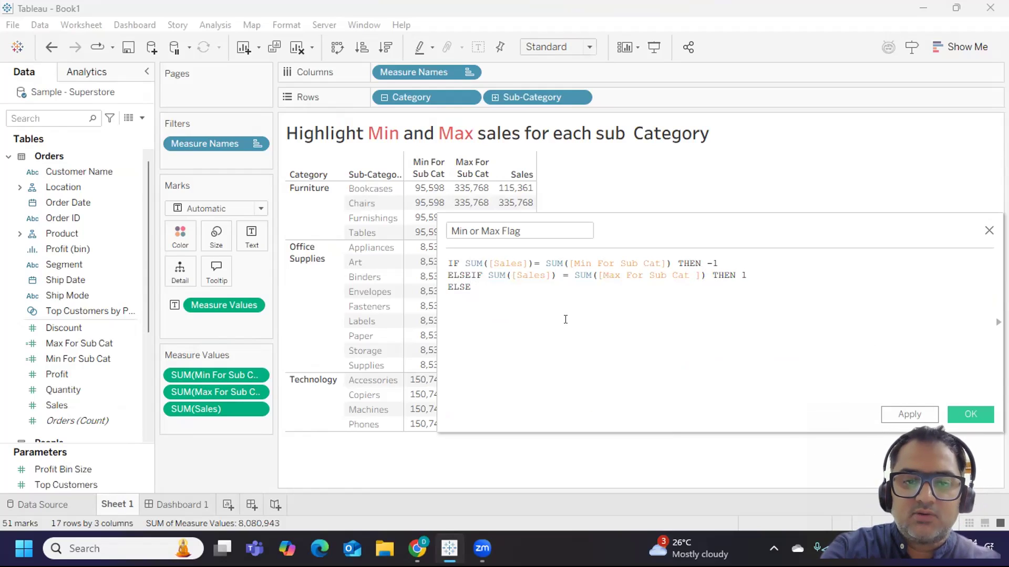
pyautogui.write(' 0 END')
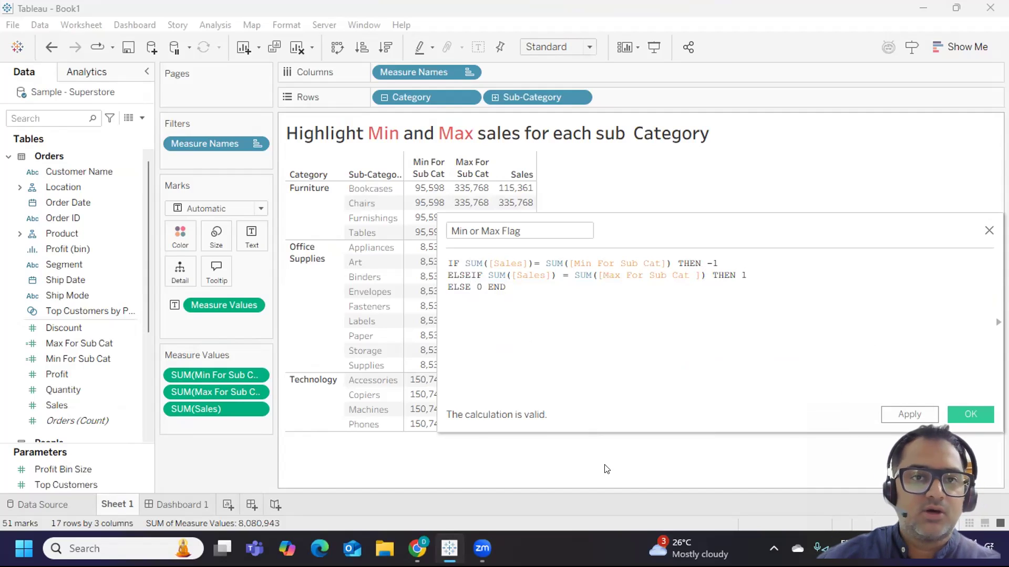
# Step: Check the formula returns -1 for minimum, 1 for maximum and 0 otherwise, and is valid
pyautogui.hotkey('ctrl', 'a')
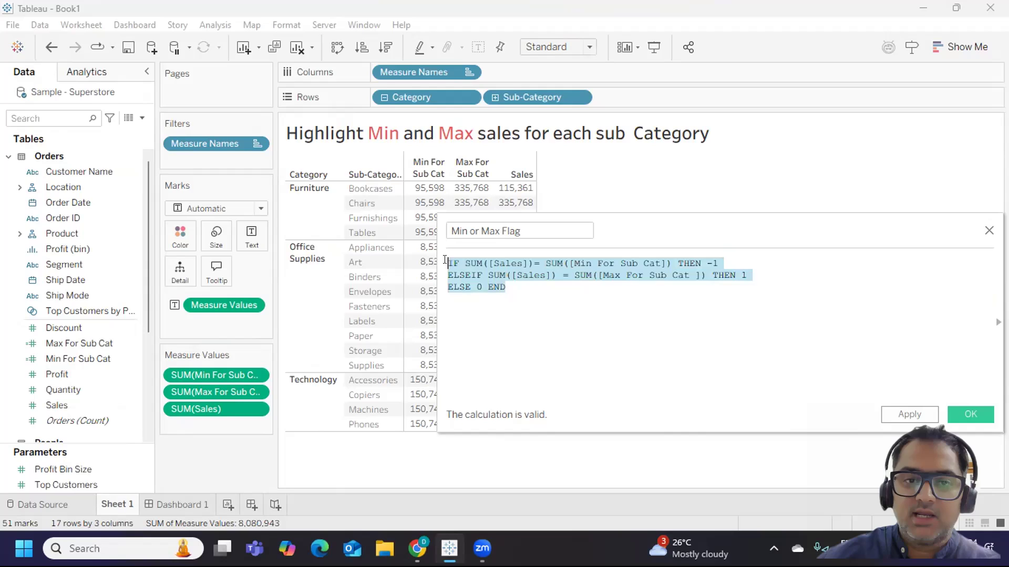
pyautogui.click(716, 324)
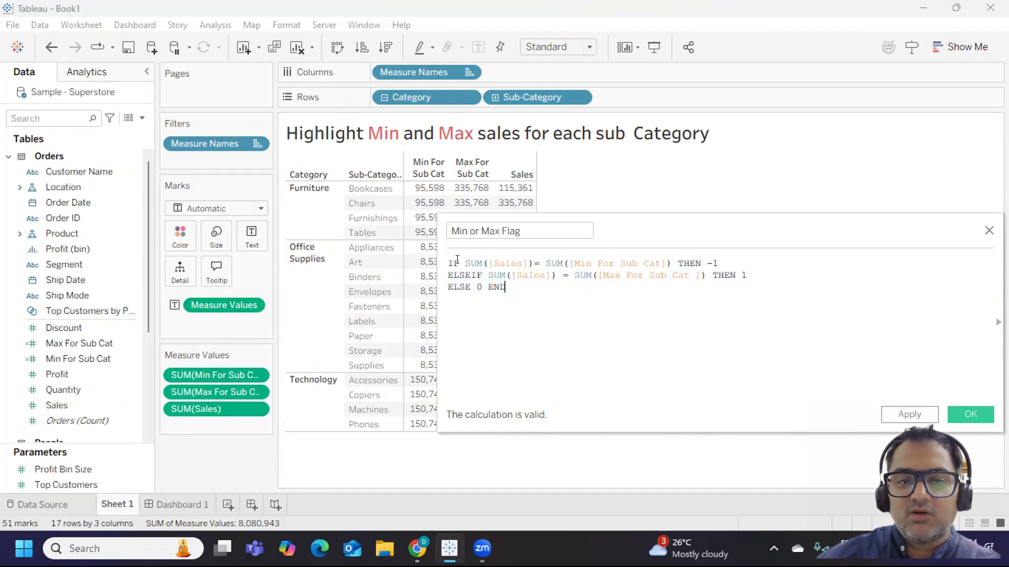
pyautogui.moveTo(466, 263); pyautogui.dragTo(603, 262)
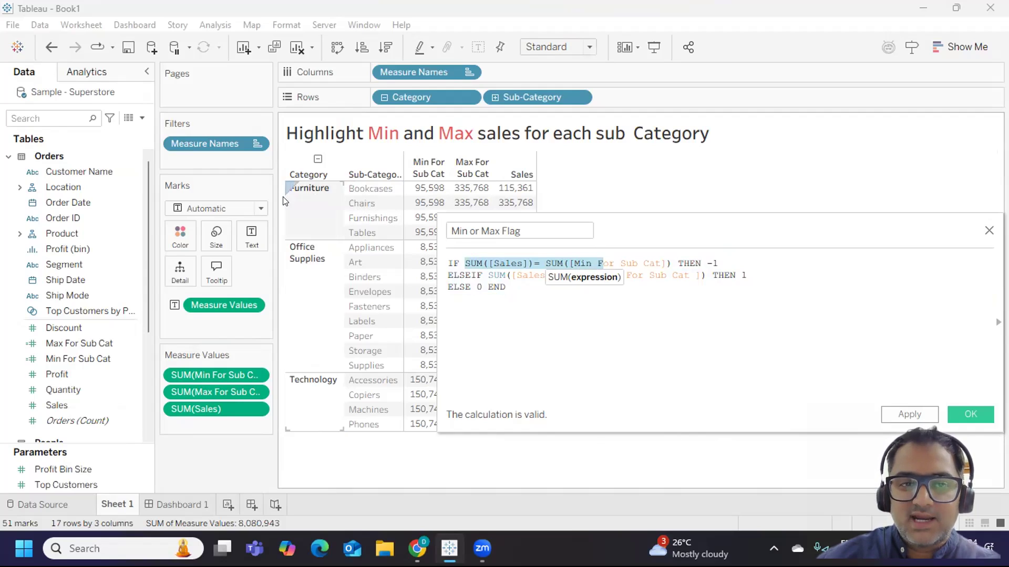
pyautogui.moveTo(655, 221); pyautogui.dragTo(733, 190)
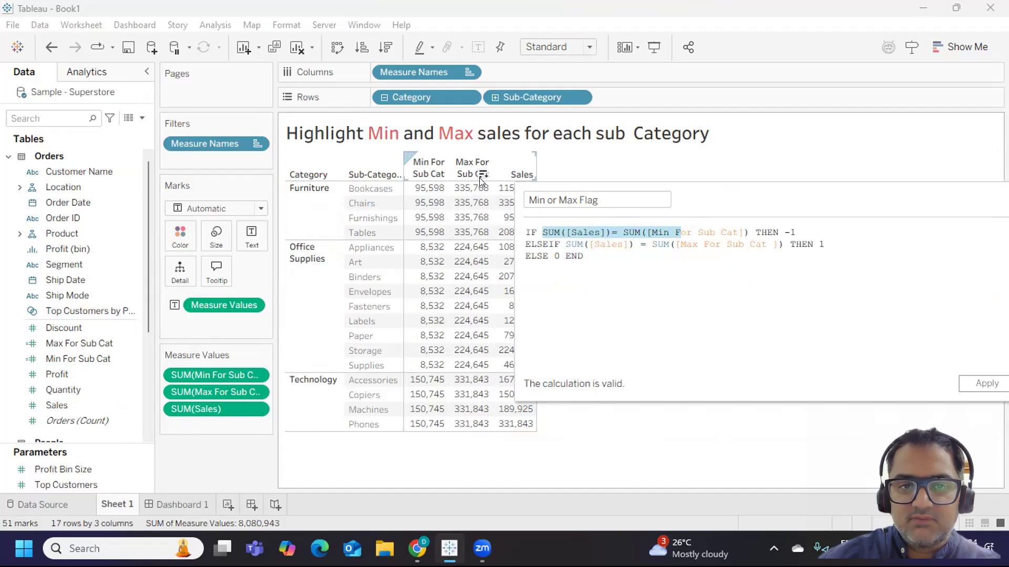
pyautogui.moveTo(790, 201); pyautogui.dragTo(864, 174)
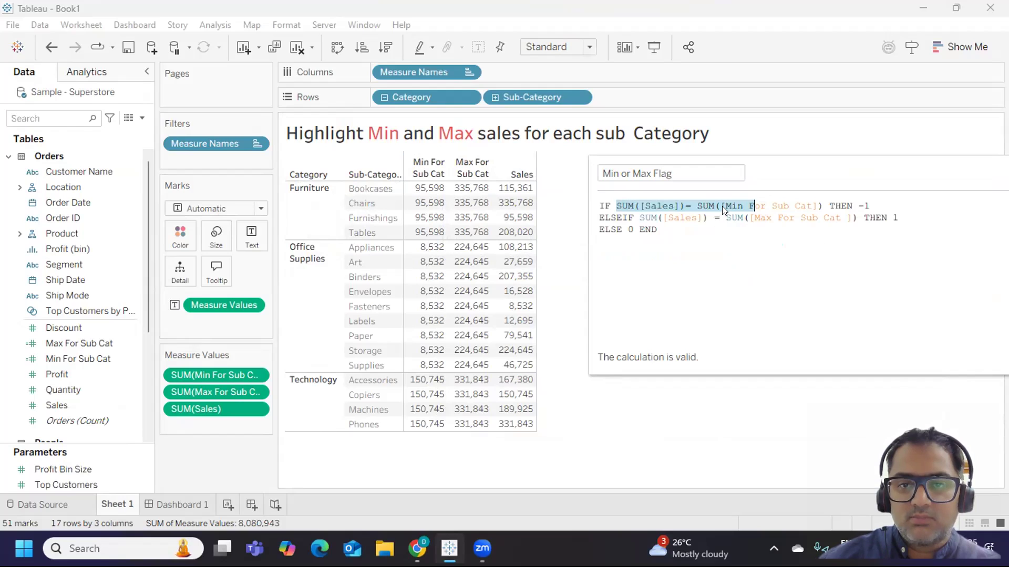
pyautogui.click(624, 230)
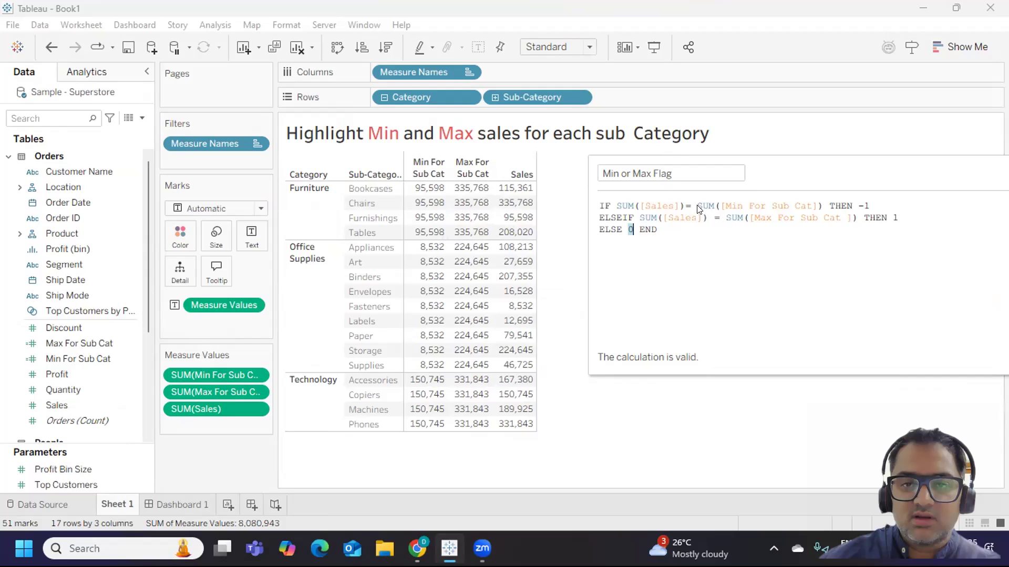
pyautogui.moveTo(698, 206); pyautogui.dragTo(760, 209)
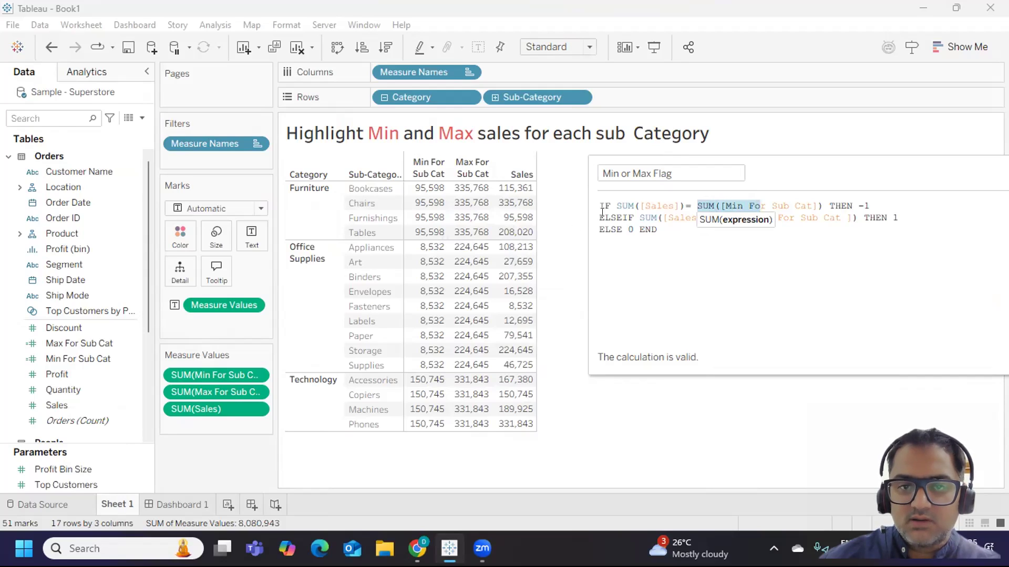
pyautogui.click(791, 218)
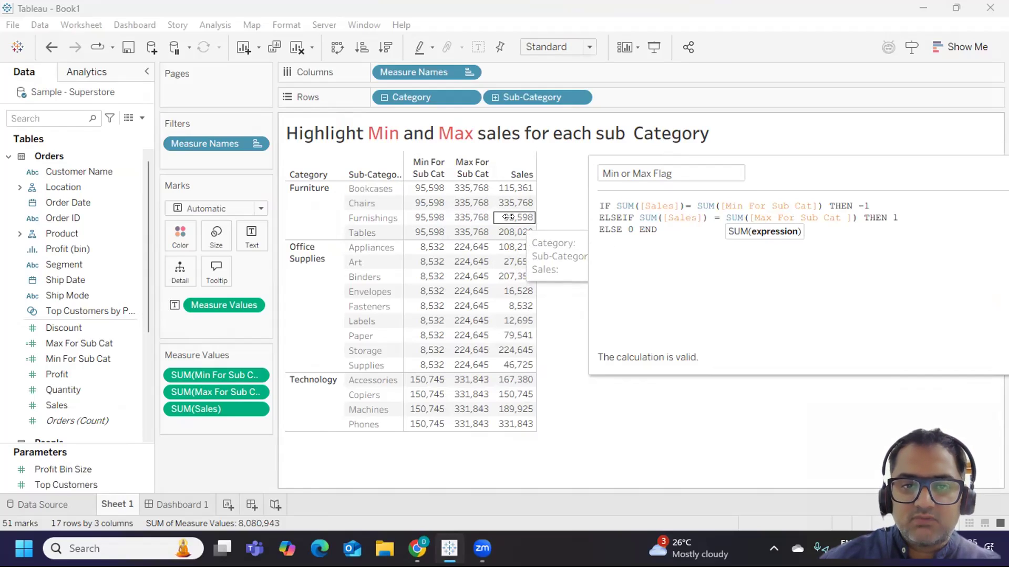
pyautogui.click(800, 203)
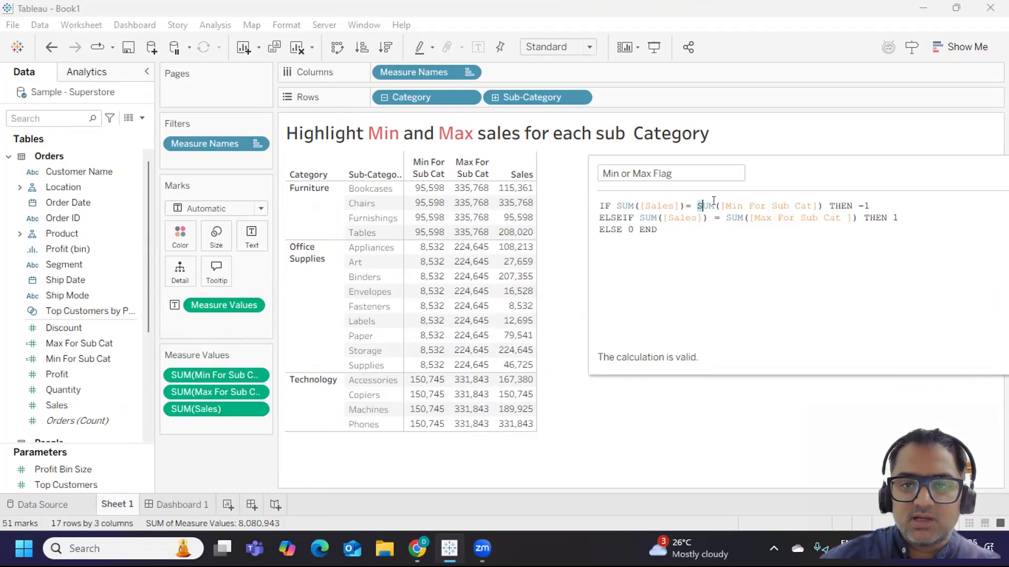
pyautogui.click(851, 207)
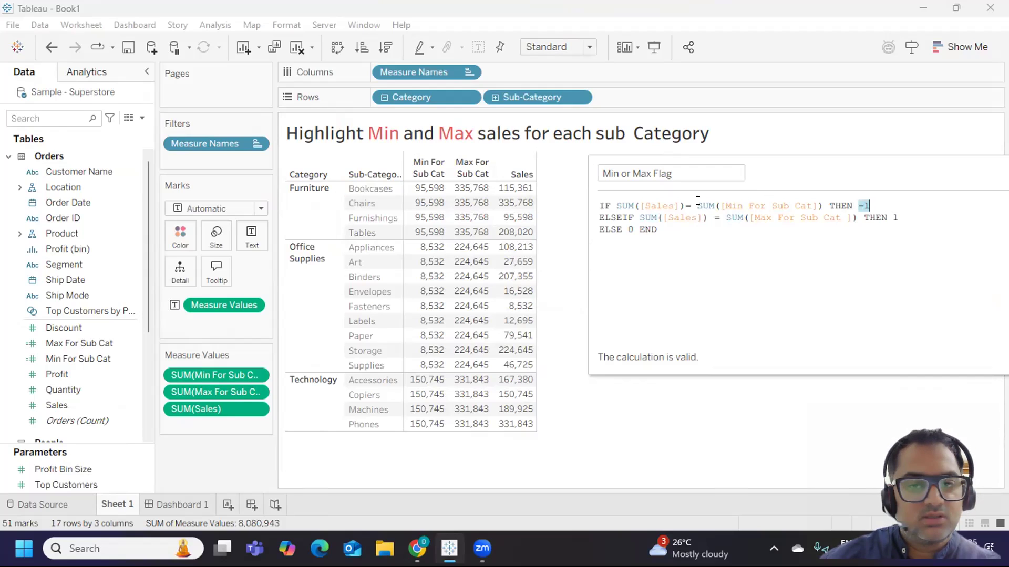
pyautogui.click(621, 231)
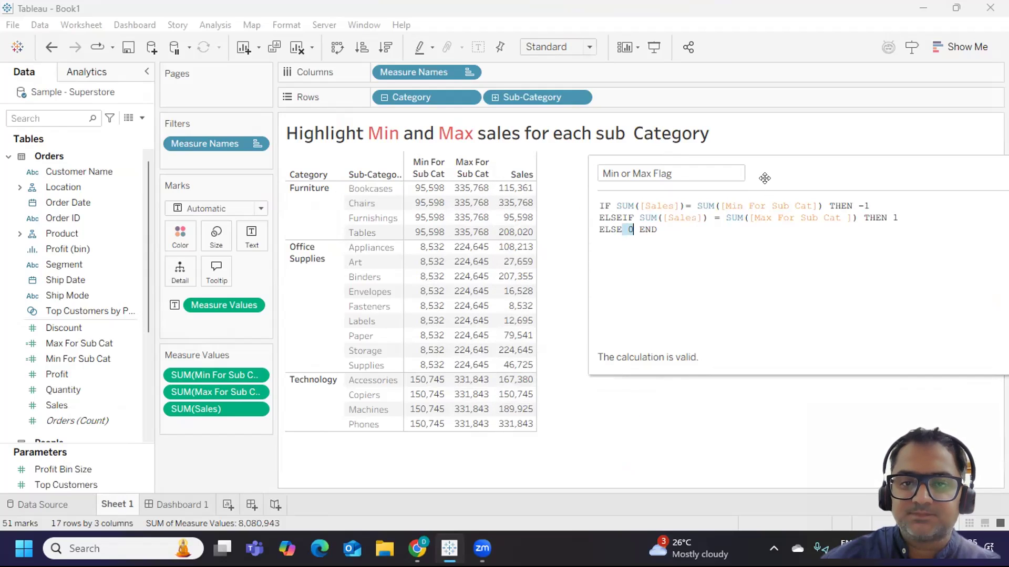
pyautogui.moveTo(764, 178); pyautogui.dragTo(653, 178)
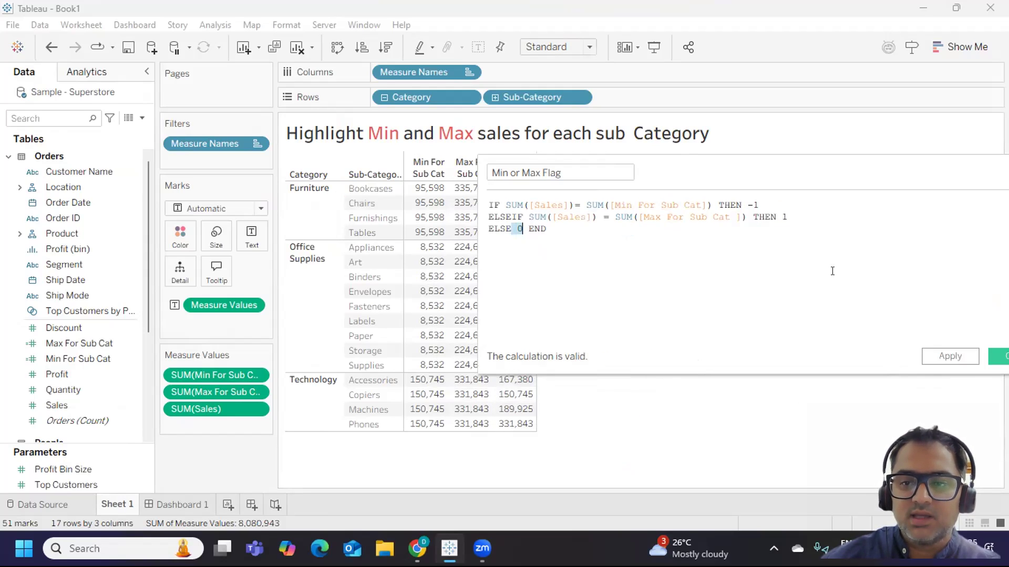
# Step: Save Min or Max Flag, convert it to discrete, and place it on Color
pyautogui.click(950, 357)
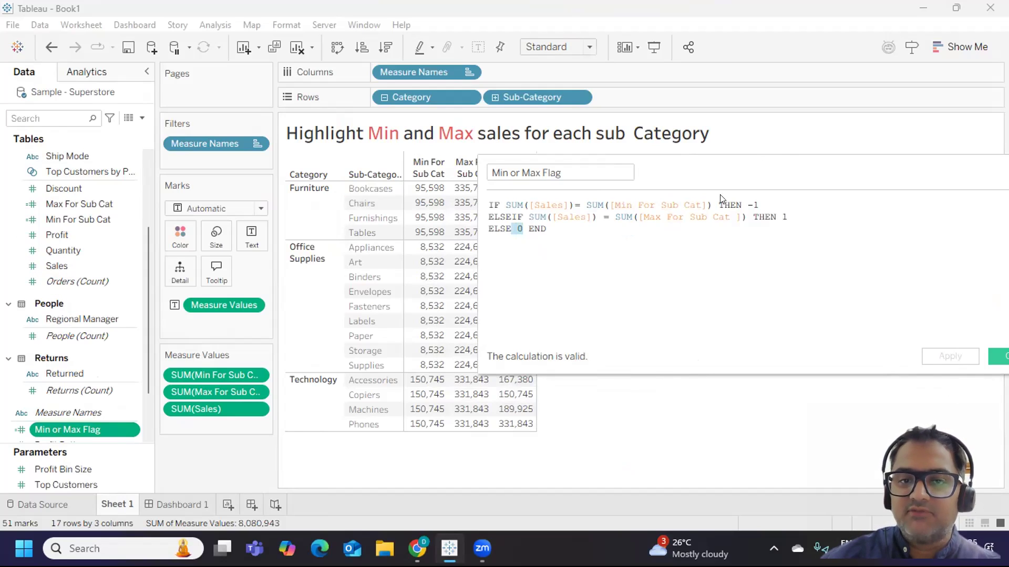
pyautogui.moveTo(750, 171); pyautogui.dragTo(639, 171)
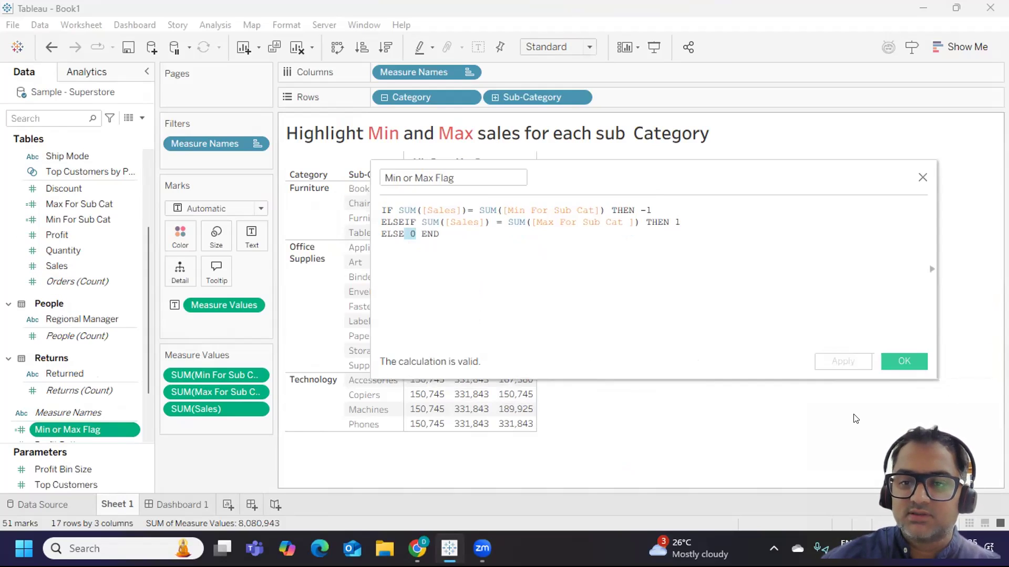
pyautogui.click(892, 358)
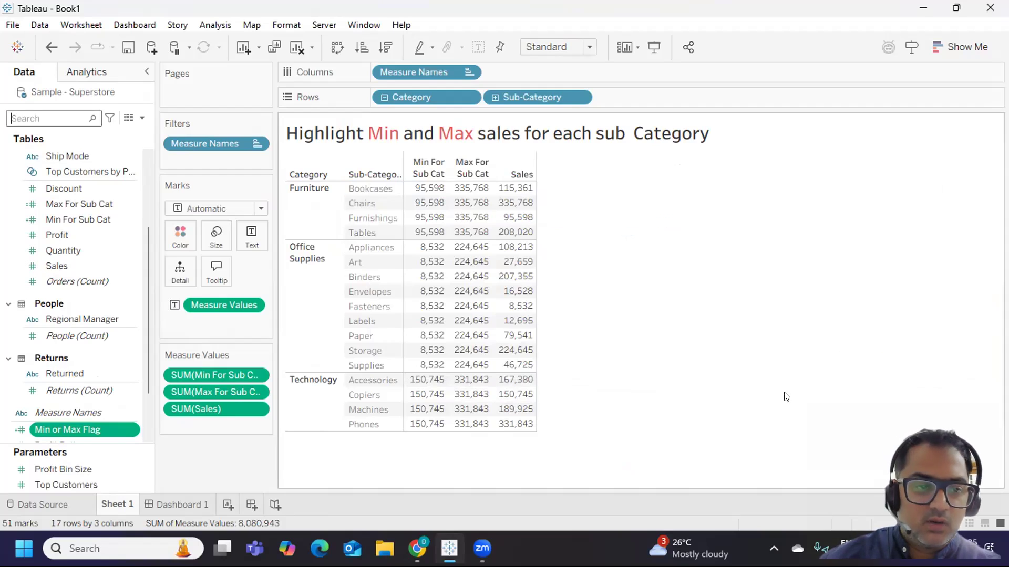
pyautogui.rightClick(130, 430)
pyautogui.click(191, 284)
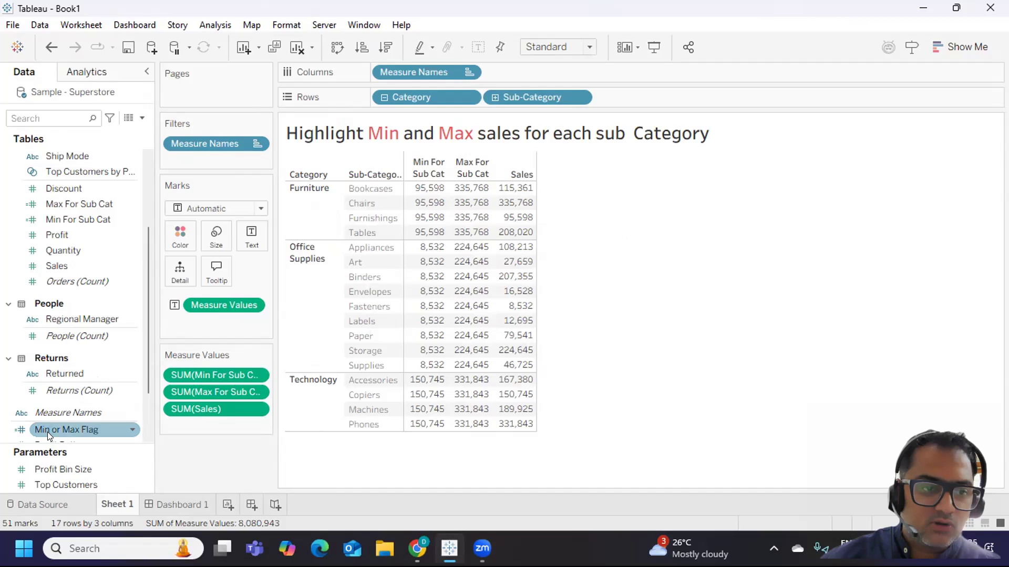
pyautogui.moveTo(51, 429); pyautogui.dragTo(180, 235)
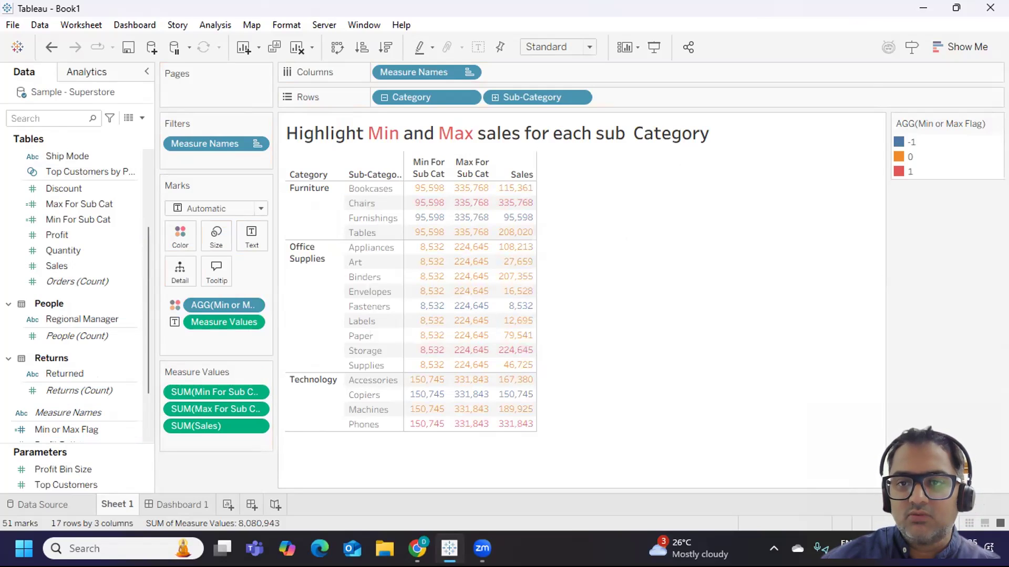
# Step: In the flag's colour settings, make value 0 black and value -1 red
pyautogui.doubleClick(919, 140)
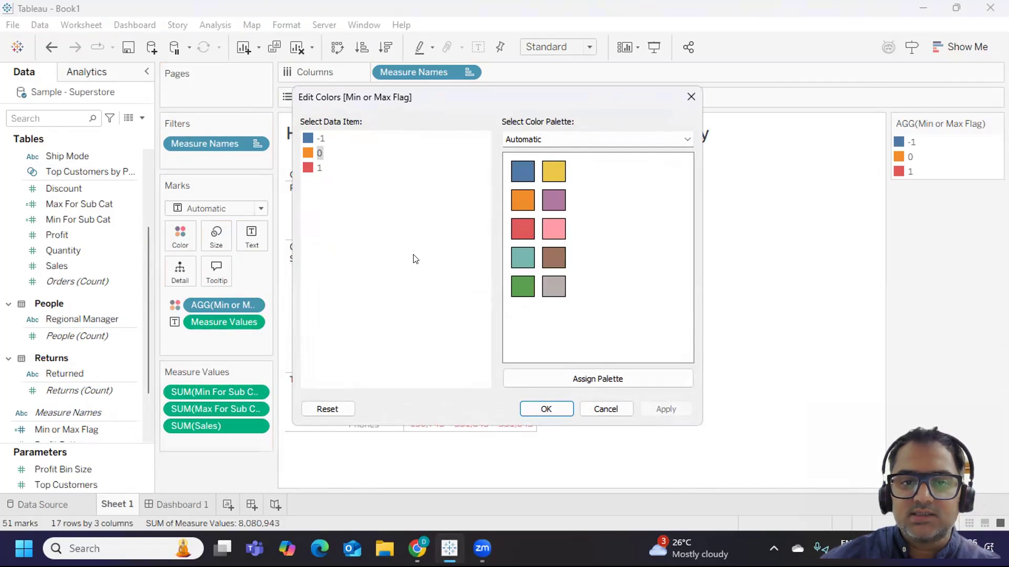
pyautogui.click(308, 147)
pyautogui.doubleClick(308, 147)
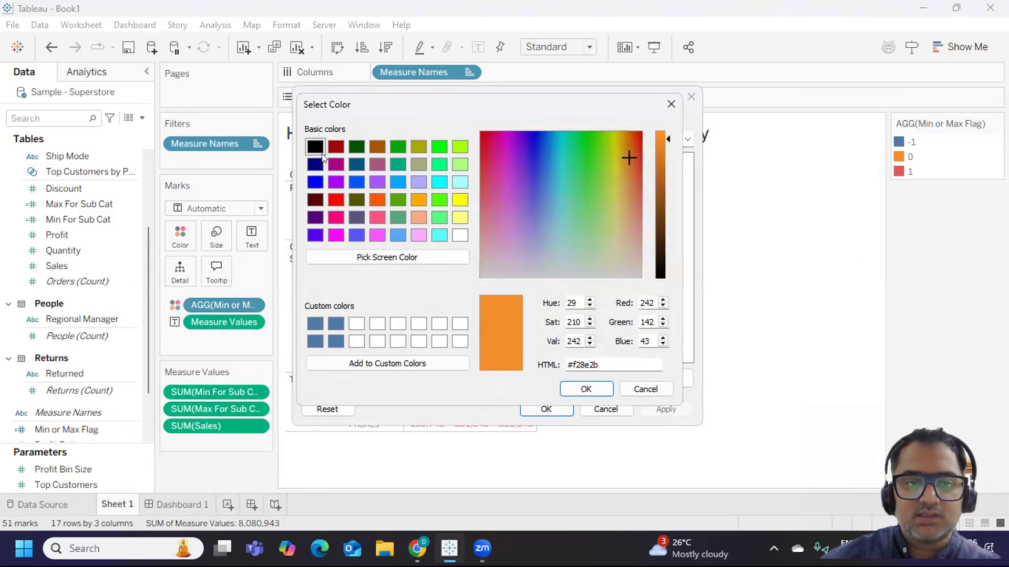
pyautogui.click(314, 148)
pyautogui.click(583, 387)
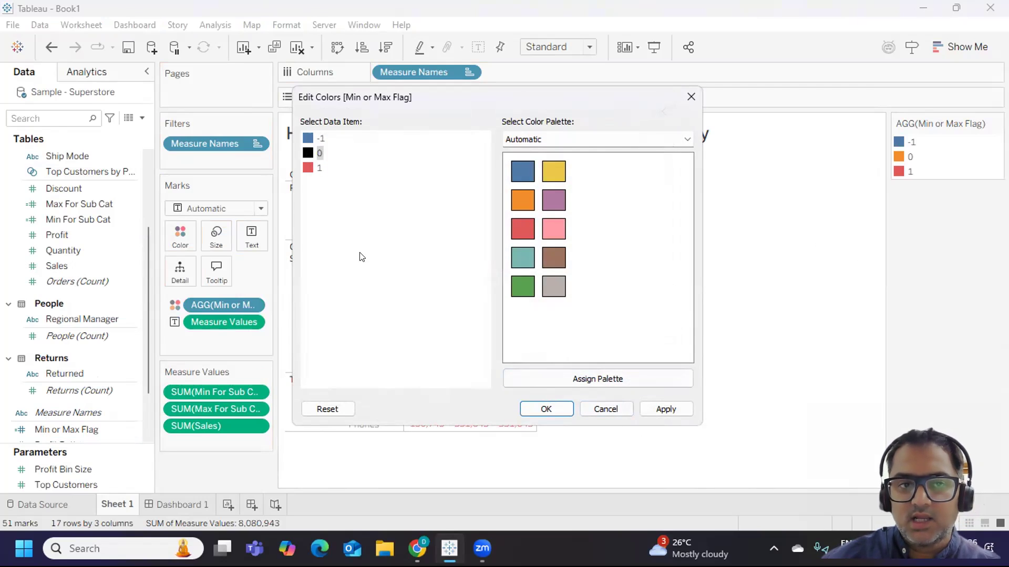
pyautogui.click(309, 136)
pyautogui.doubleClick(309, 136)
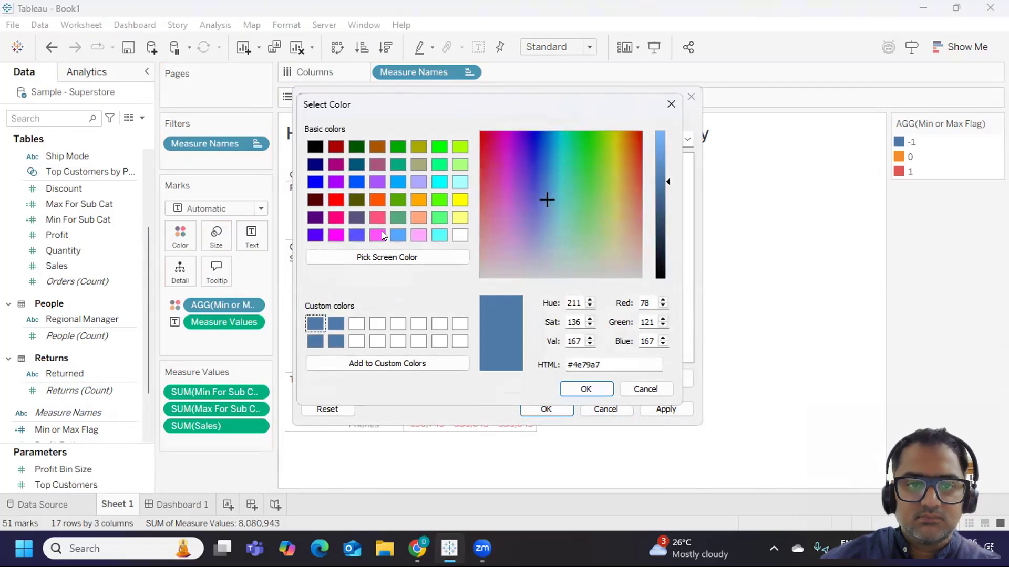
pyautogui.click(336, 200)
pyautogui.click(587, 390)
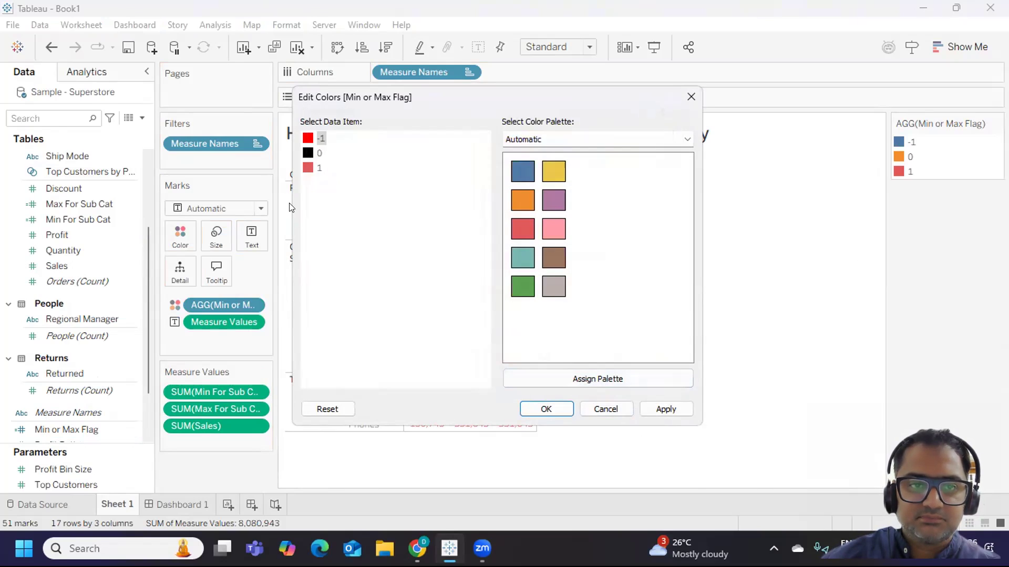
# Step: Make value 1 green, apply, then remove Min and Max For Sub Cat from the table
pyautogui.click(308, 170)
pyautogui.click(522, 287)
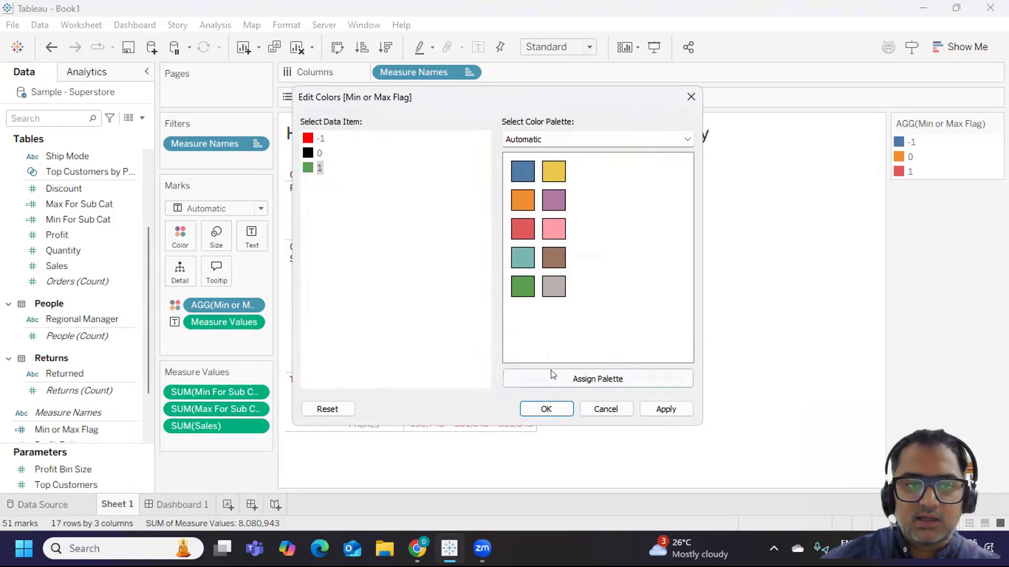
pyautogui.click(664, 408)
pyautogui.click(561, 409)
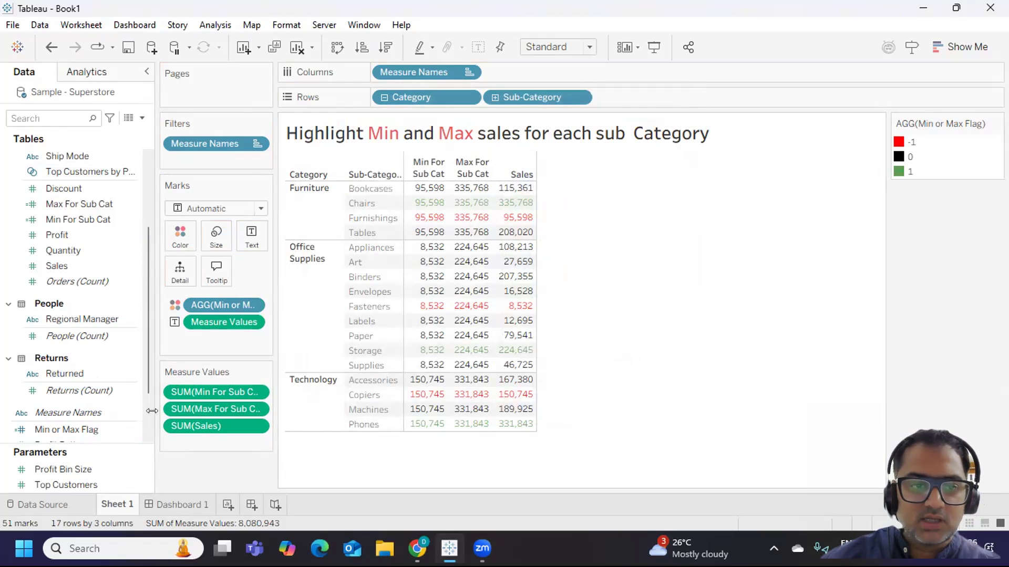
pyautogui.moveTo(215, 392); pyautogui.dragTo(207, 469)
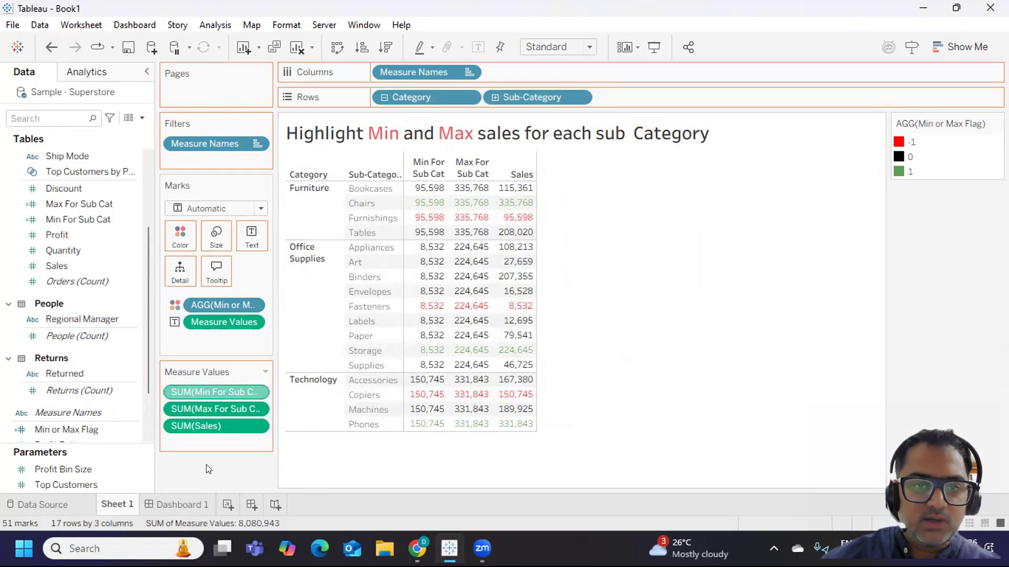
pyautogui.moveTo(191, 392); pyautogui.dragTo(188, 458)
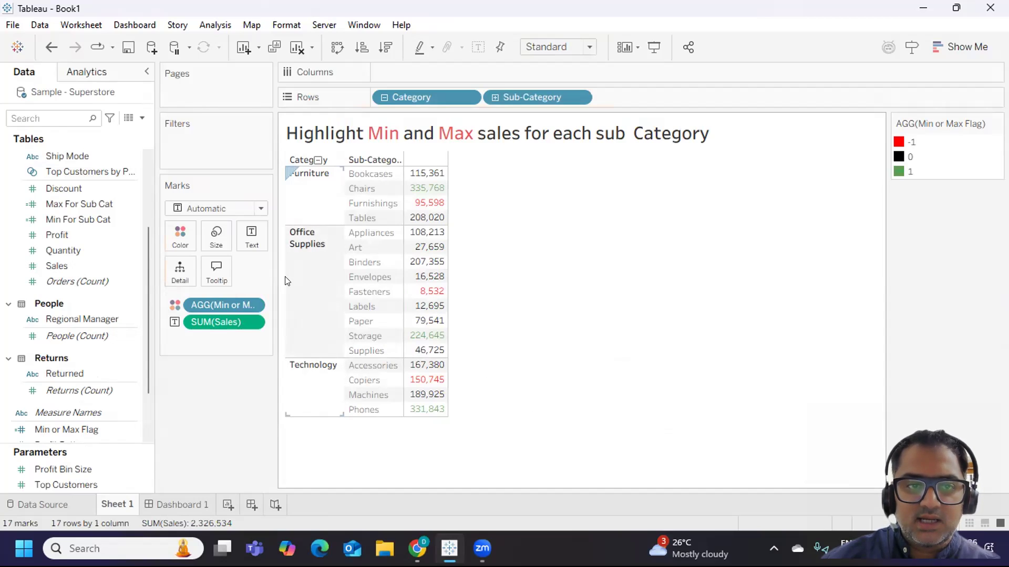
# Step: Format the SUM(Sales) label text as bold, 12-point font in the label editor
pyautogui.click(251, 242)
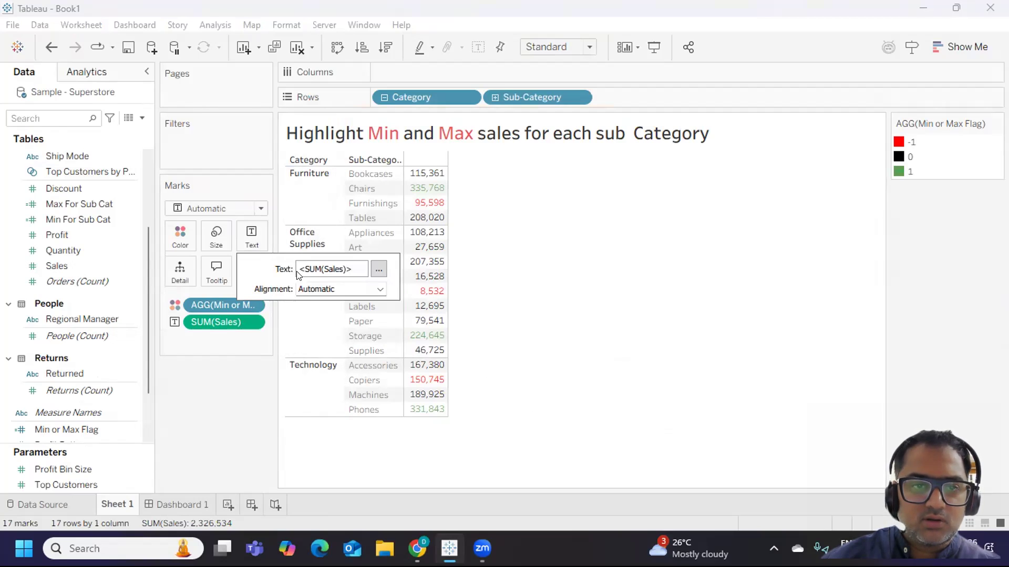
pyautogui.click(376, 269)
pyautogui.moveTo(529, 195); pyautogui.dragTo(458, 192)
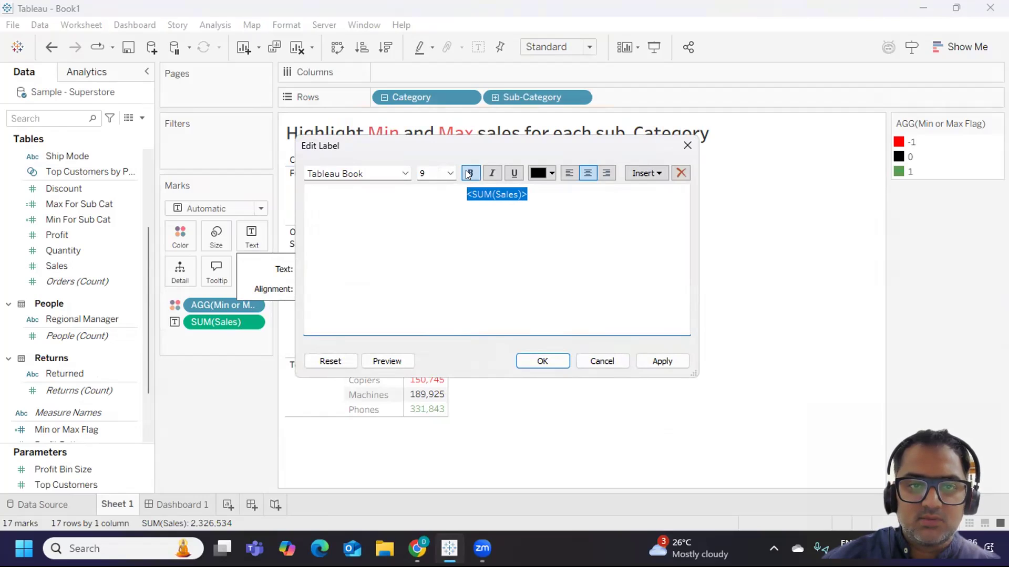
pyautogui.click(469, 175)
pyautogui.click(450, 173)
pyautogui.click(447, 232)
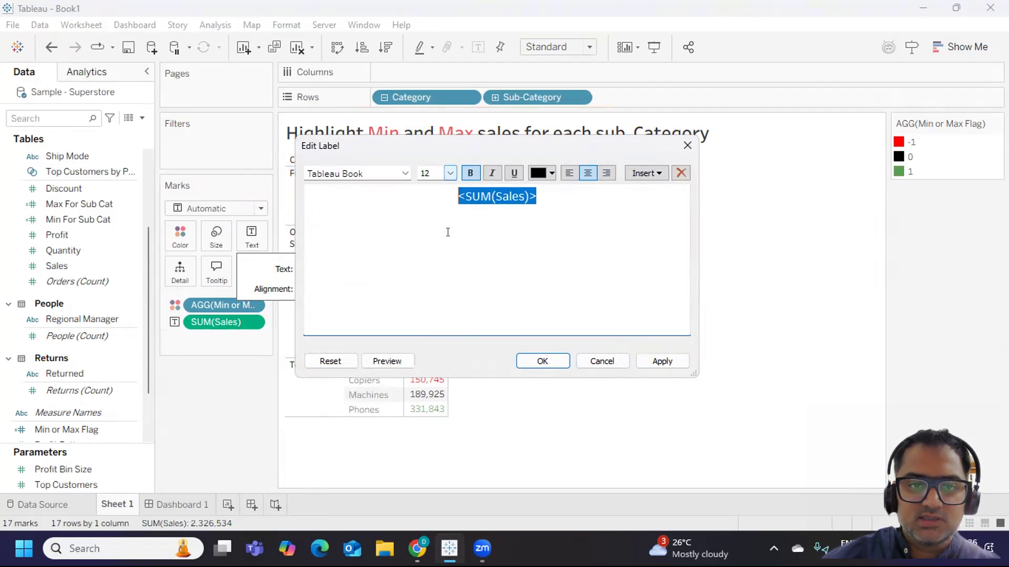
pyautogui.click(659, 361)
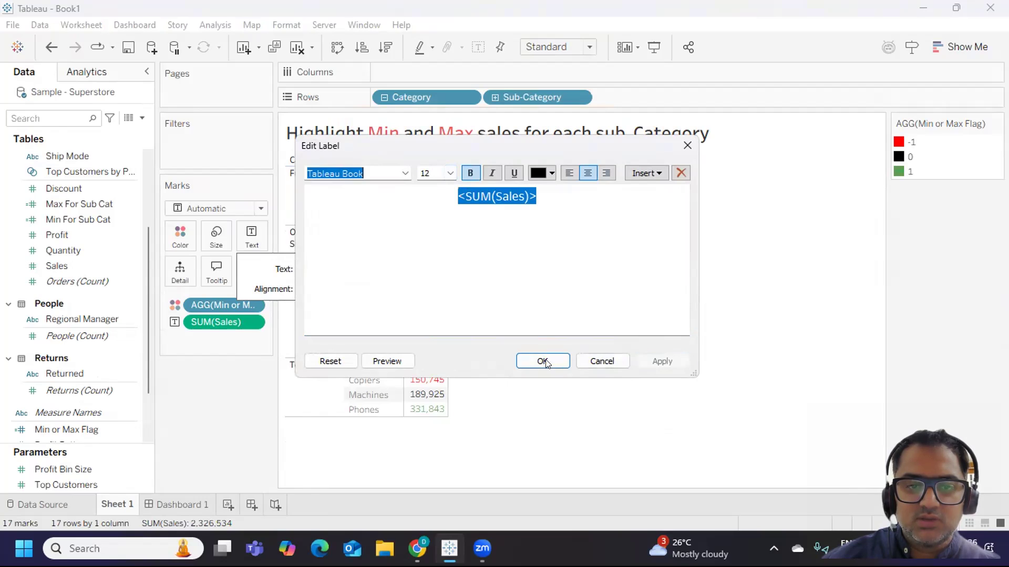
pyautogui.click(543, 362)
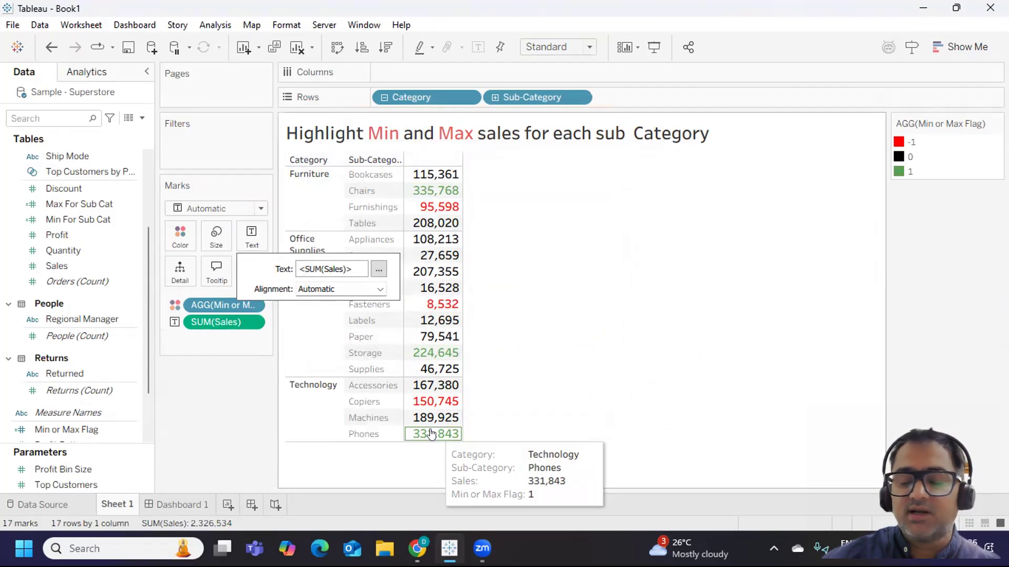
# Step: Dismiss the Text popup to show the finished table with red minimums and green maximums
pyautogui.click(525, 343)
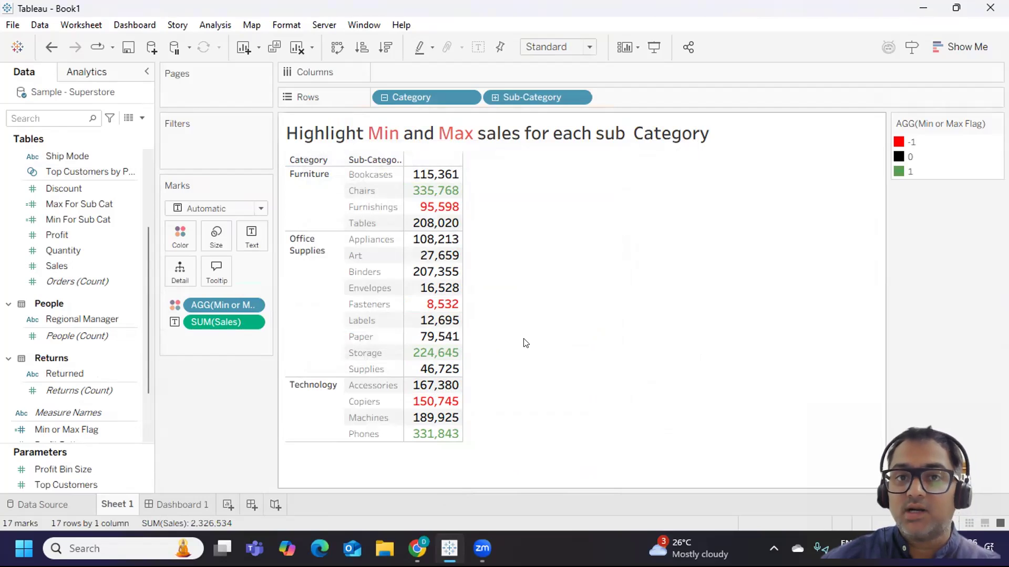